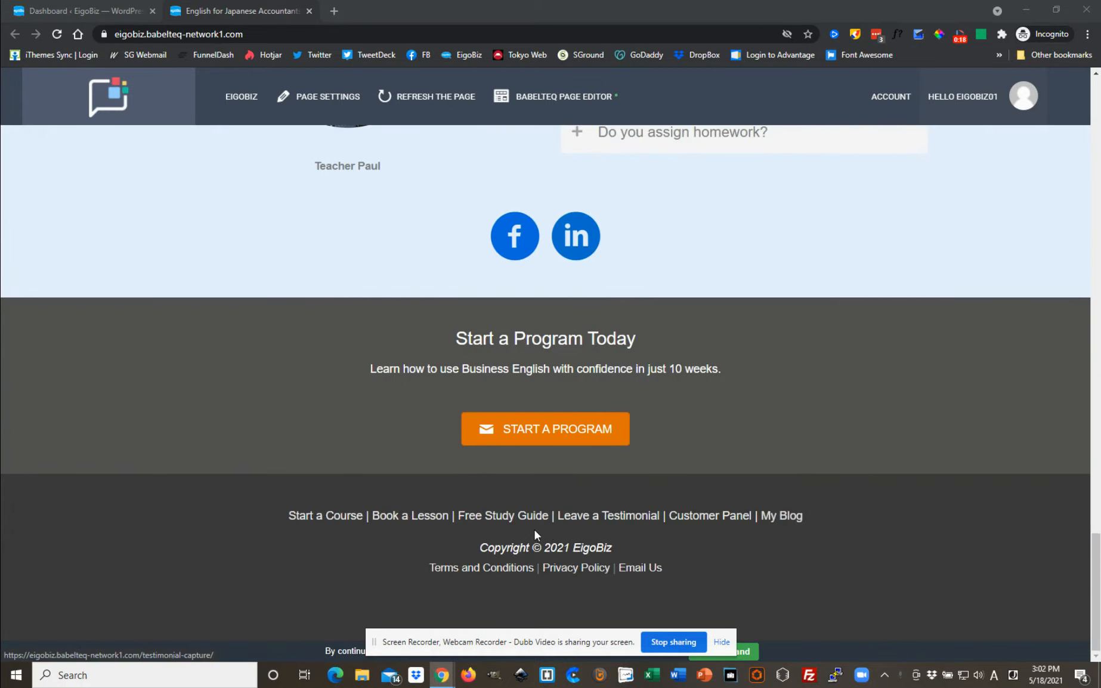
Open the My Blog page from the site's footer links and look through the listed posts.
{"action": "left_click", "coordinate": [780, 519]}
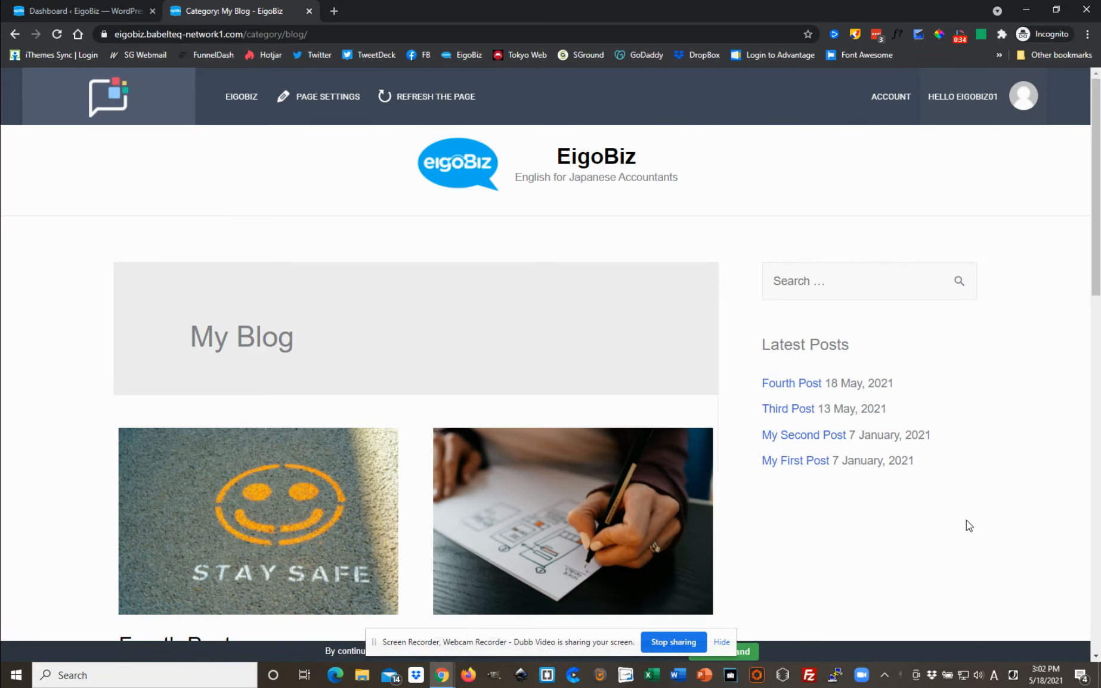
{"action": "scroll", "coordinate": [967, 509], "scroll_direction": "down", "scroll_amount": 1}
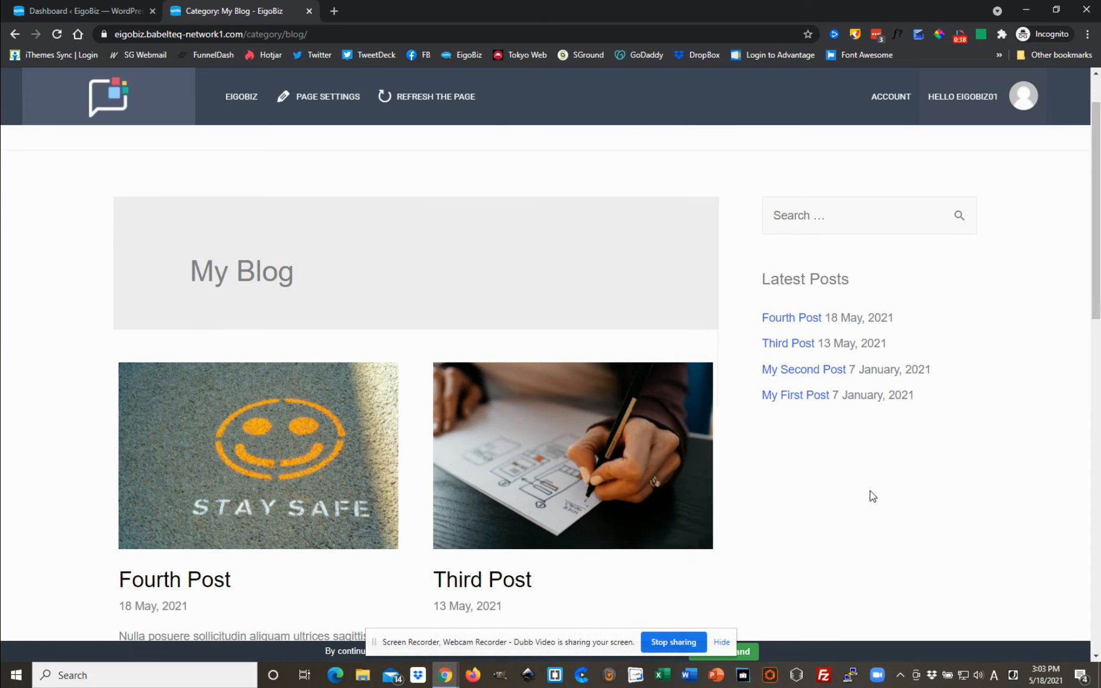
{"action": "scroll", "coordinate": [809, 474], "scroll_direction": "down", "scroll_amount": 4}
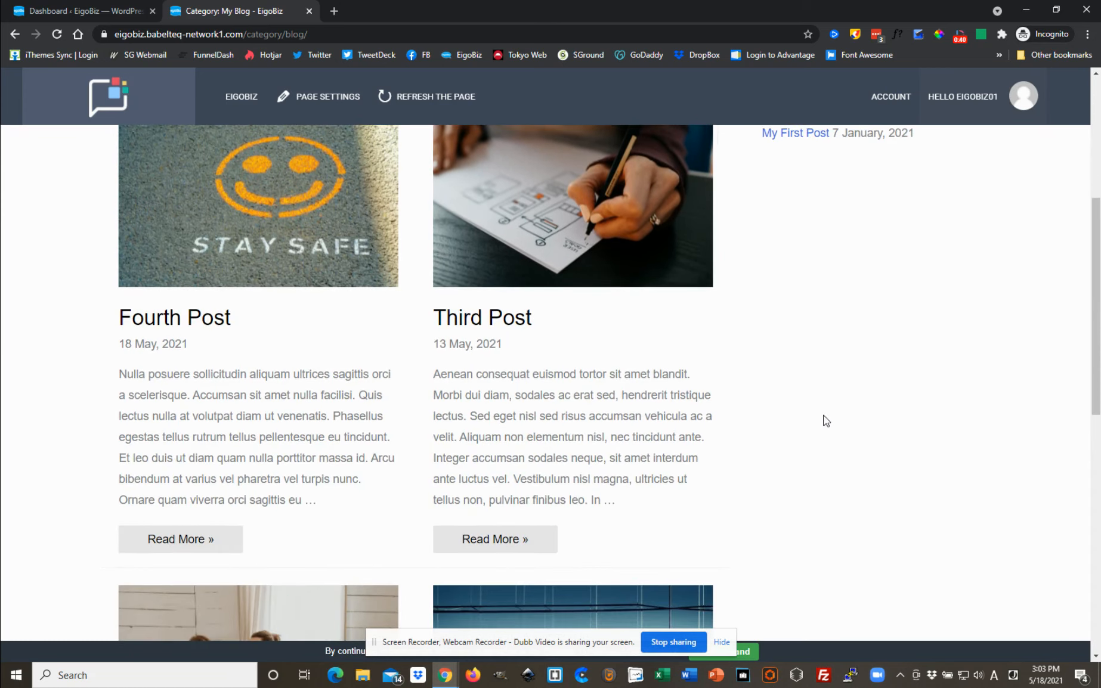
{"action": "scroll", "coordinate": [847, 421], "scroll_direction": "down", "scroll_amount": 1}
{"action": "scroll", "coordinate": [874, 425], "scroll_direction": "down", "scroll_amount": 2}
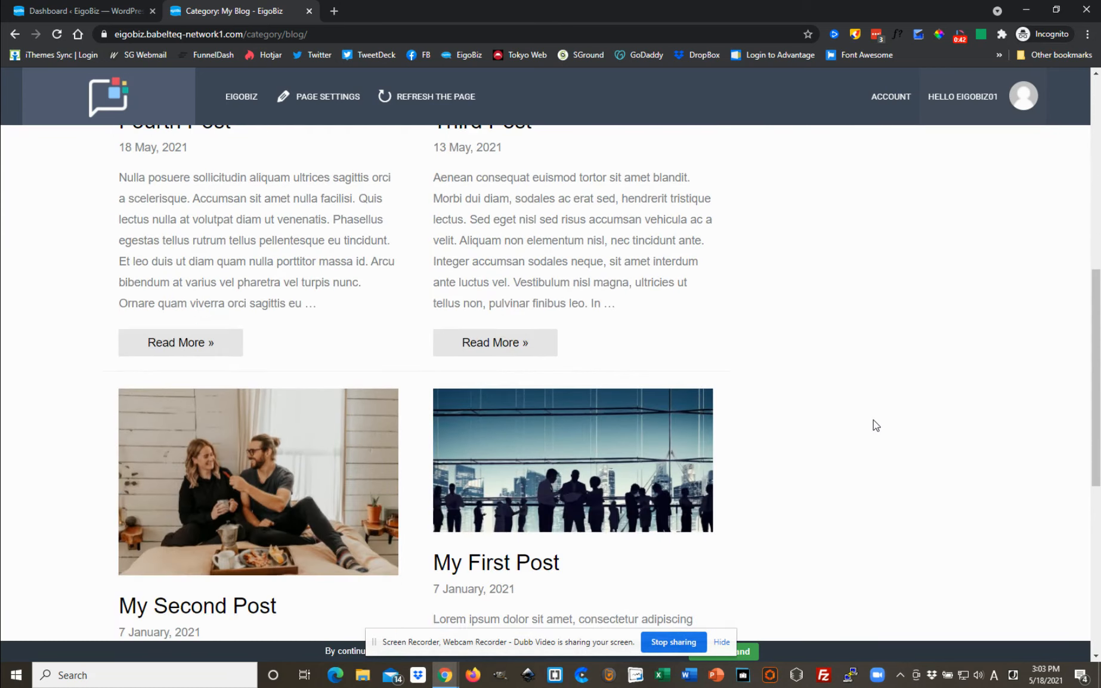
{"action": "scroll", "coordinate": [874, 425], "scroll_direction": "up", "scroll_amount": 5}
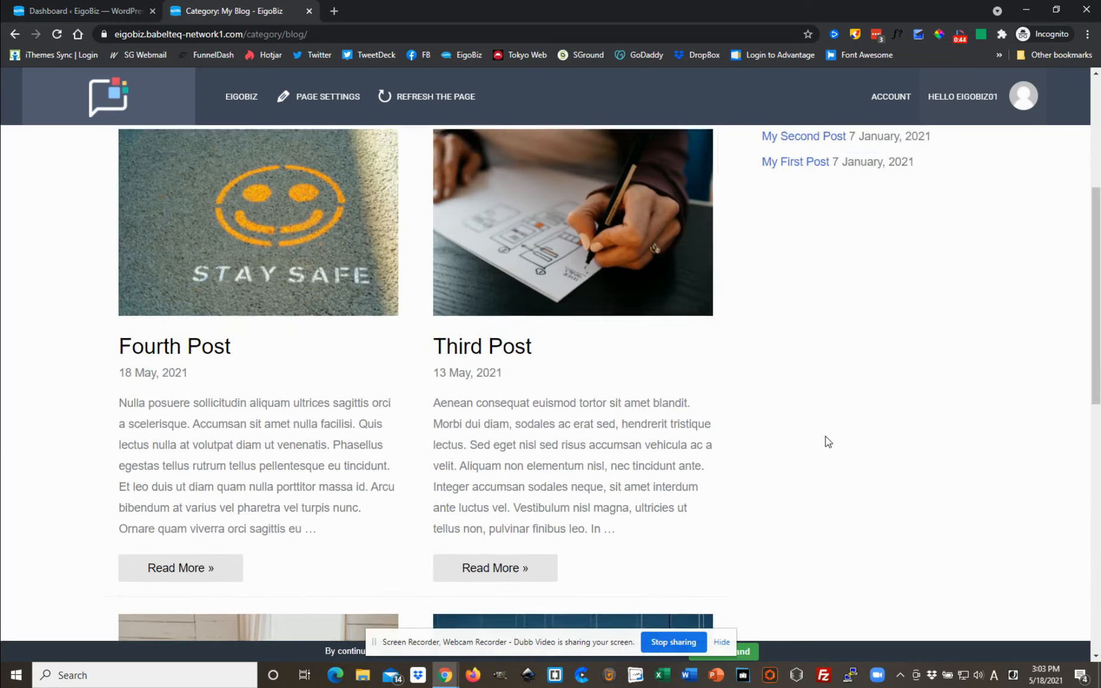
{"action": "scroll", "coordinate": [825, 443], "scroll_direction": "up", "scroll_amount": 3}
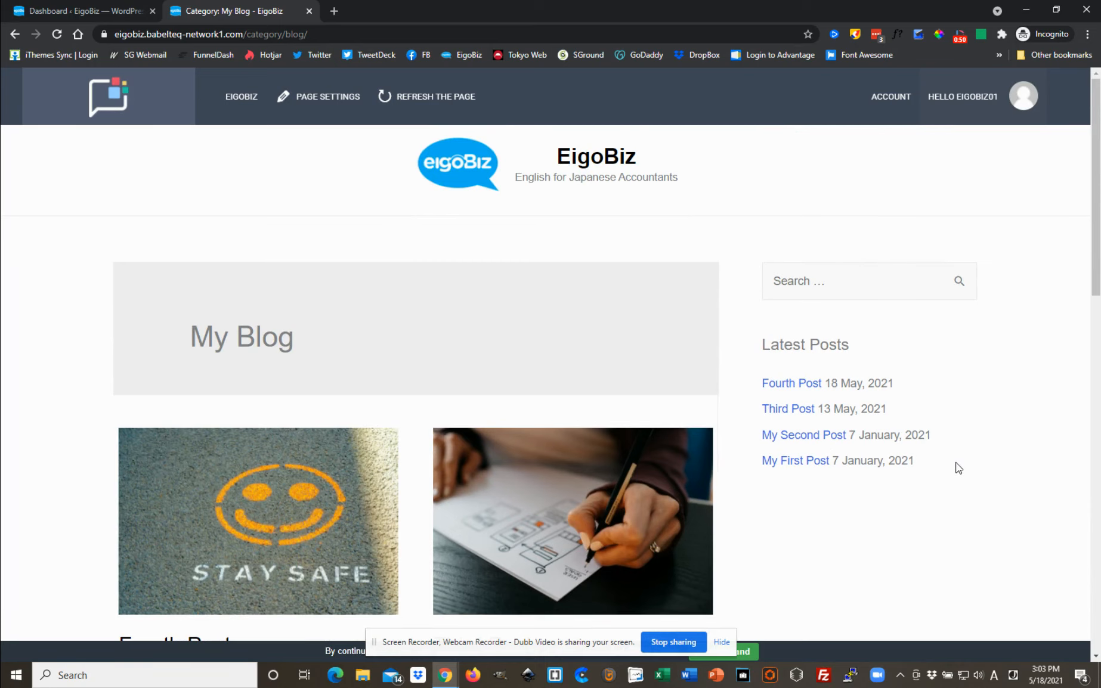
{"action": "scroll", "coordinate": [957, 468], "scroll_direction": "down", "scroll_amount": 2}
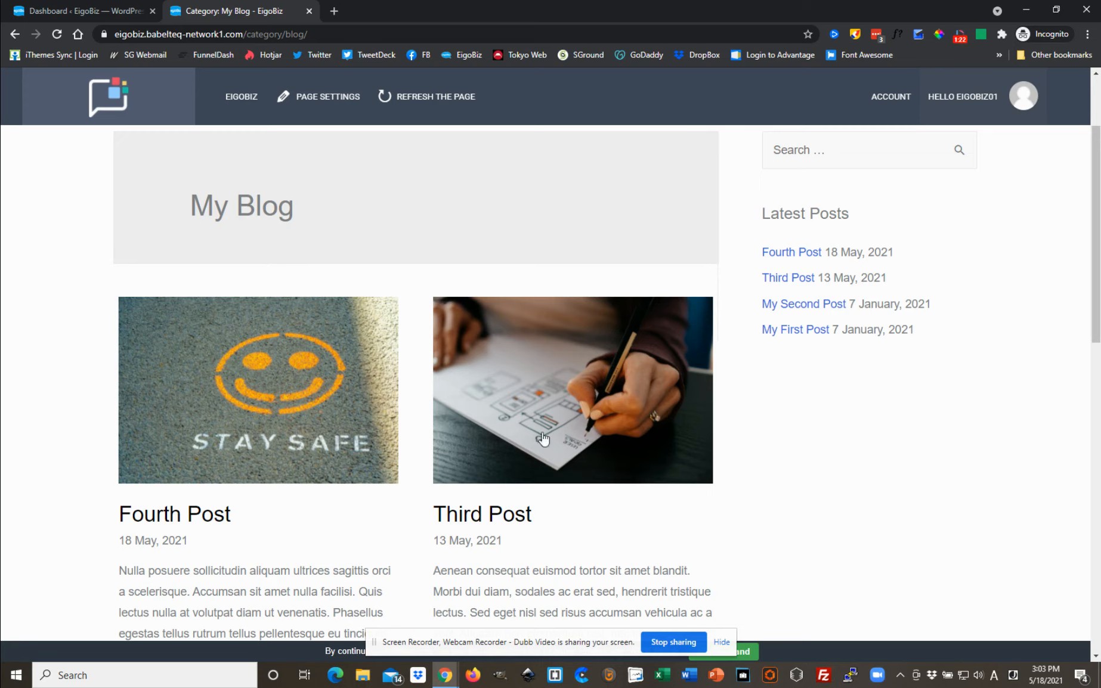
{"action": "scroll", "coordinate": [297, 401], "scroll_direction": "down", "scroll_amount": 2}
{"action": "scroll", "coordinate": [295, 398], "scroll_direction": "down", "scroll_amount": 2}
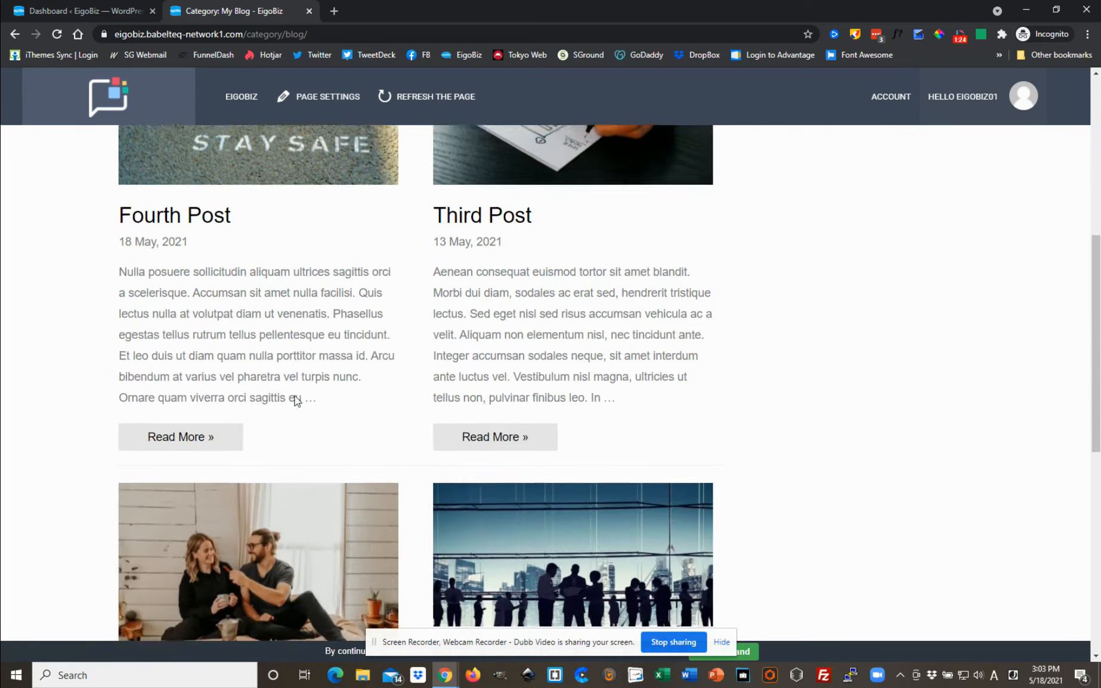
{"action": "scroll", "coordinate": [295, 398], "scroll_direction": "up", "scroll_amount": 6}
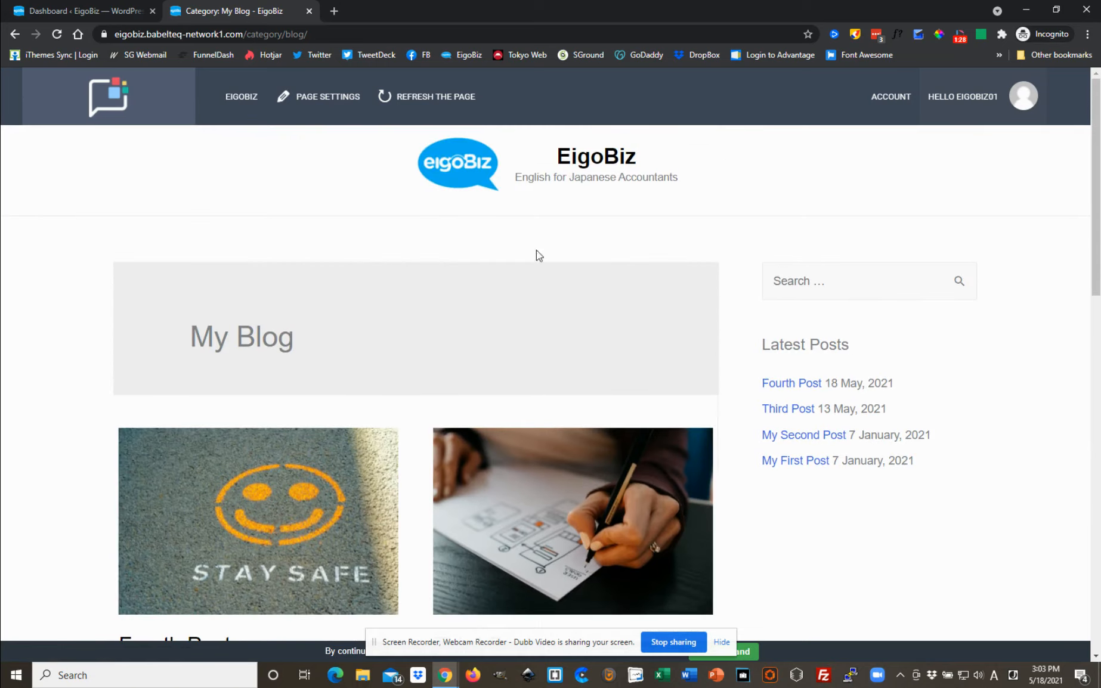
Switch to the site's WordPress dashboard and open the list of all posts.
{"action": "left_click", "coordinate": [69, 14]}
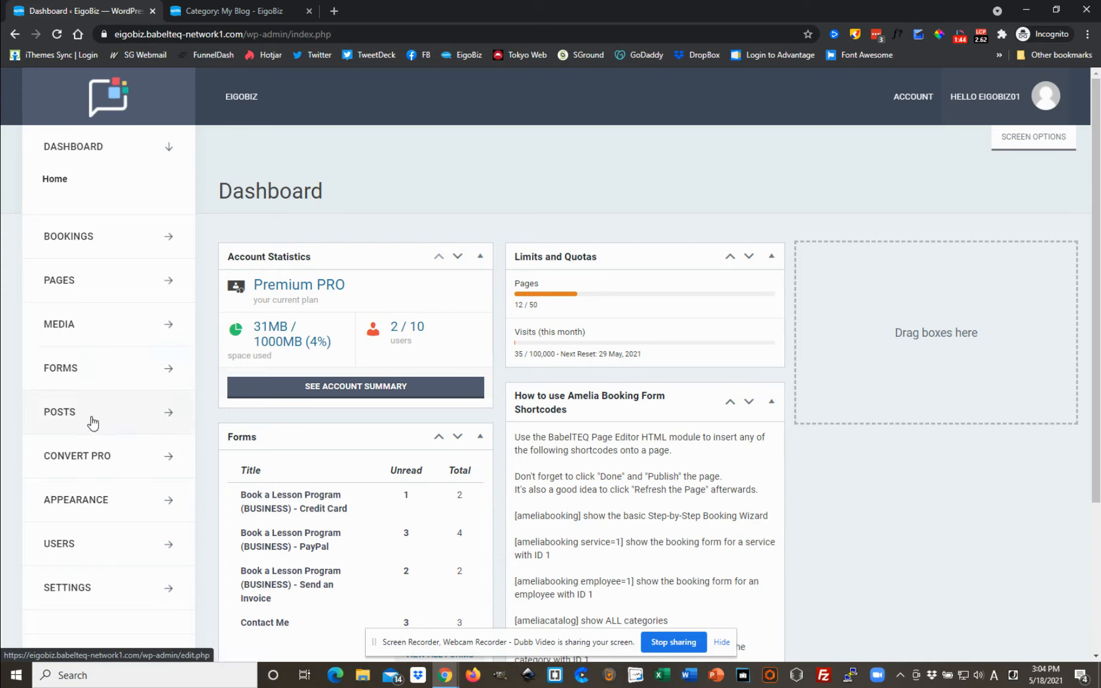
{"action": "left_click", "coordinate": [169, 413]}
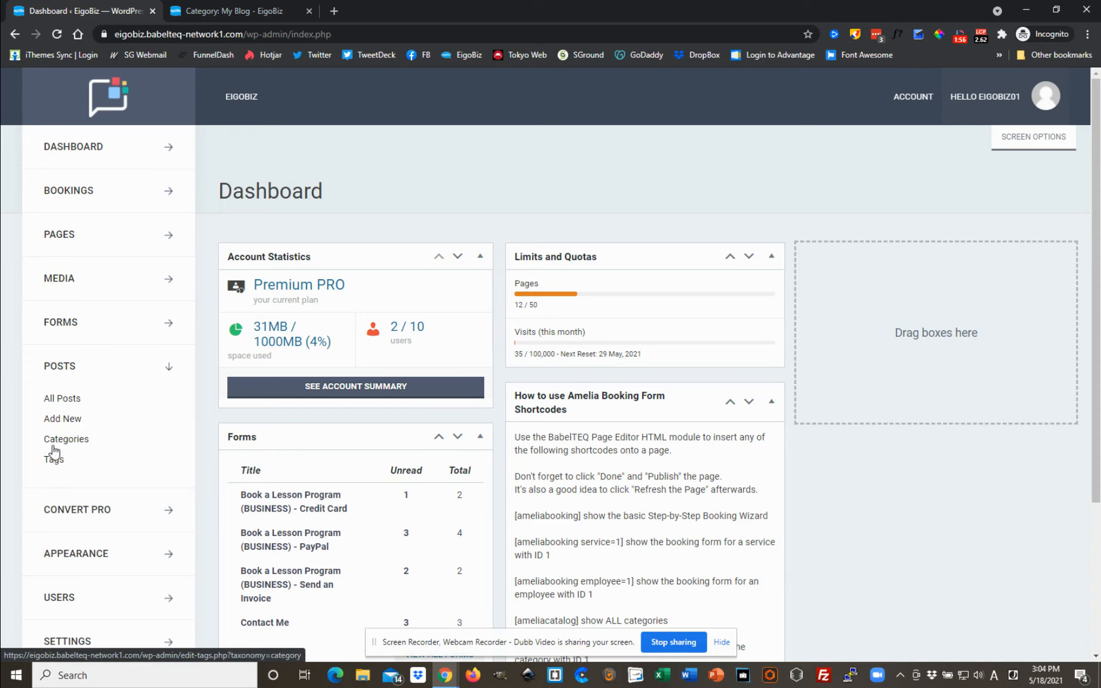
{"action": "left_click", "coordinate": [67, 408]}
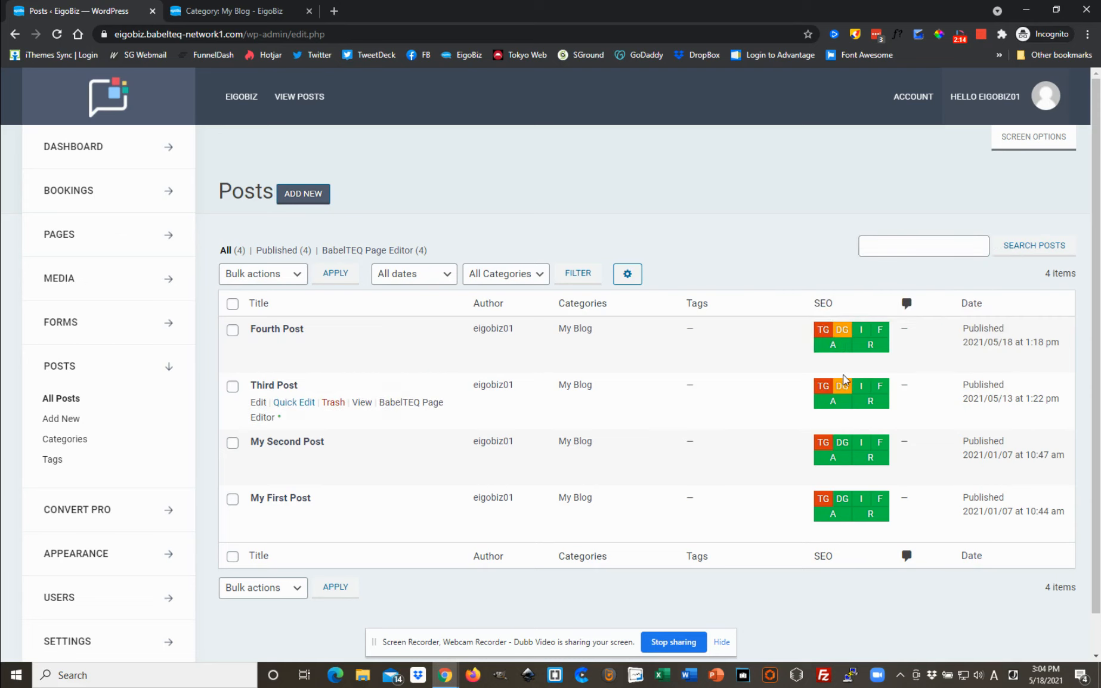
{"action": "mouse_move", "coordinate": [826, 332]}
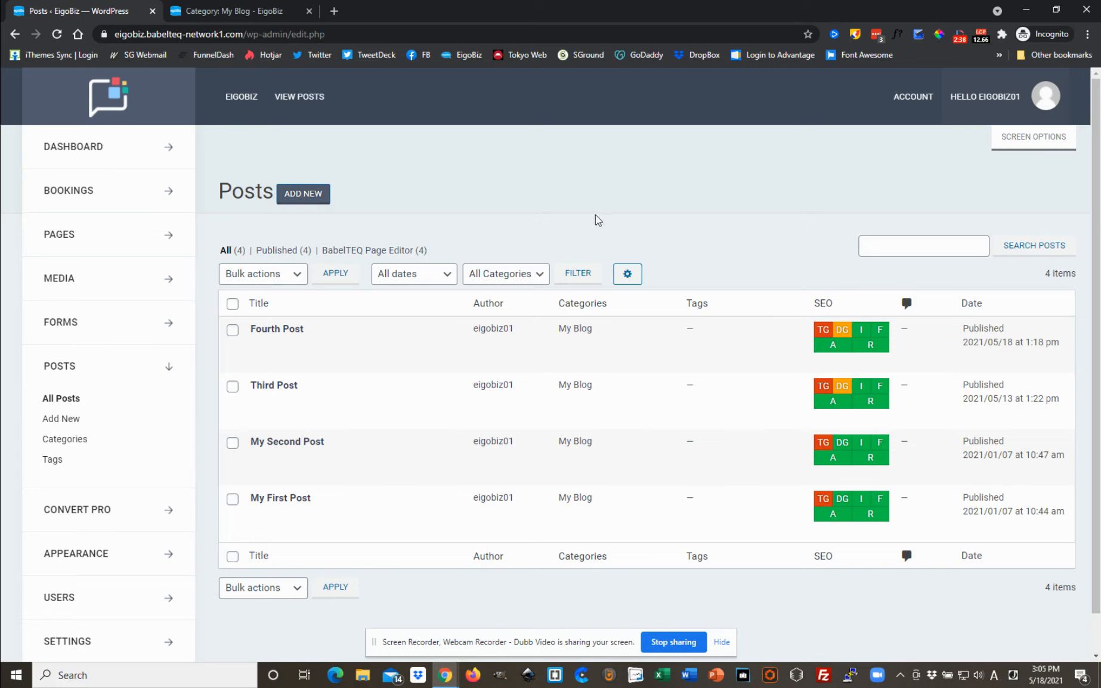
Create a new post titled "Fifth Post".
{"action": "left_click", "coordinate": [305, 195]}
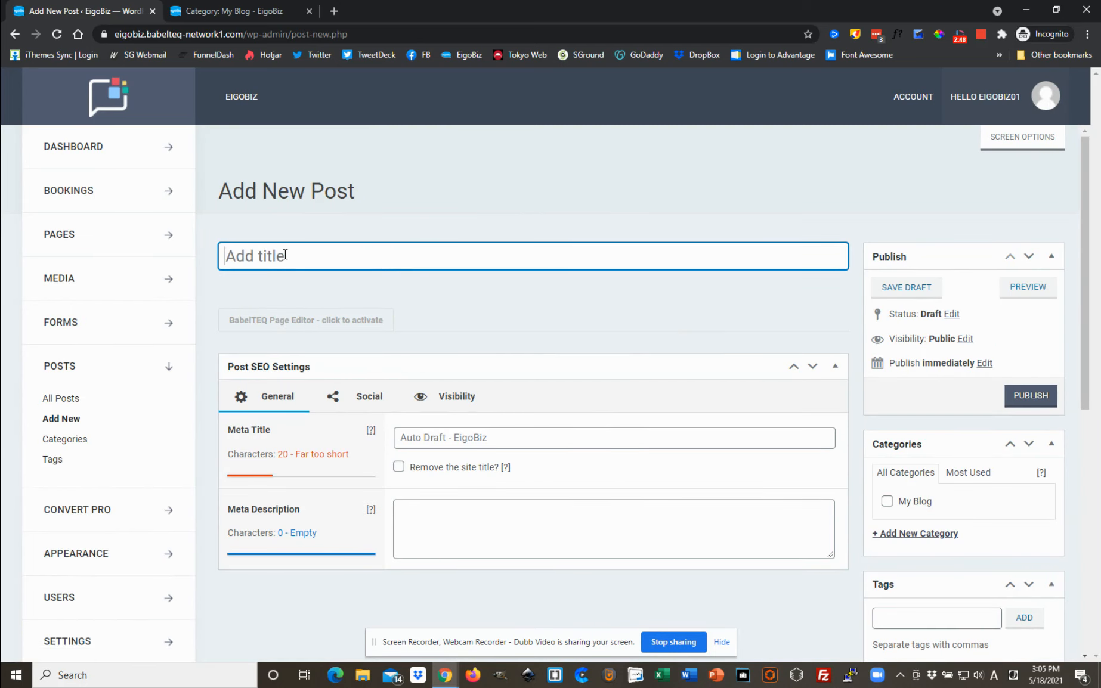
{"action": "type", "text": "Fifth "}
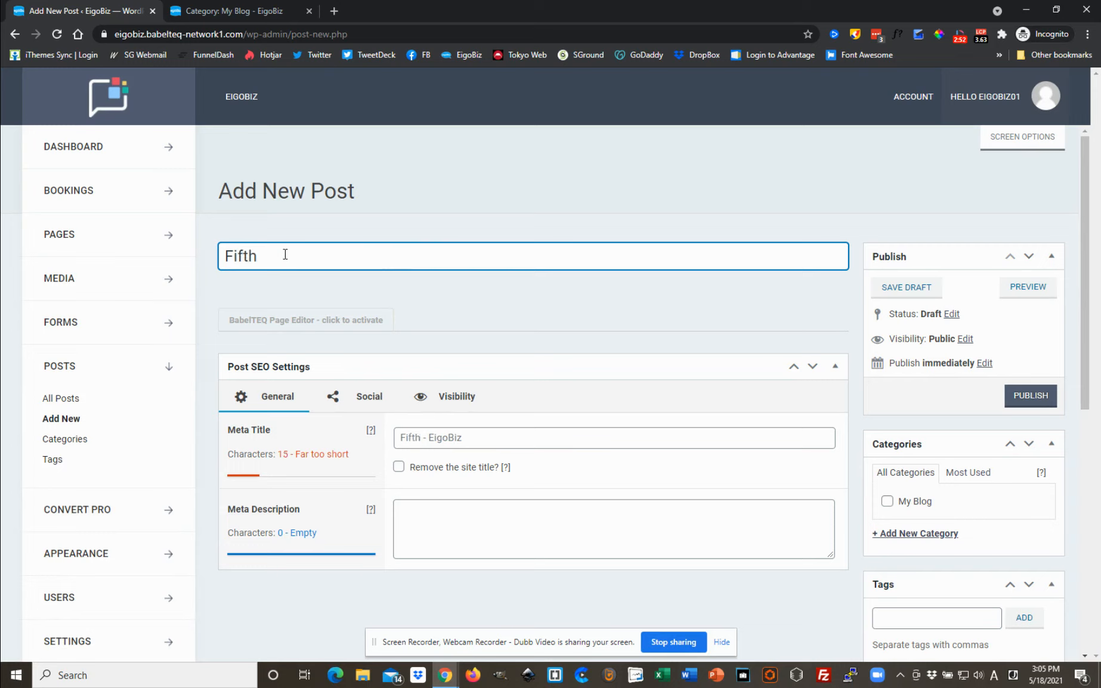
{"action": "type", "text": "Post"}
{"action": "left_click", "coordinate": [480, 527]}
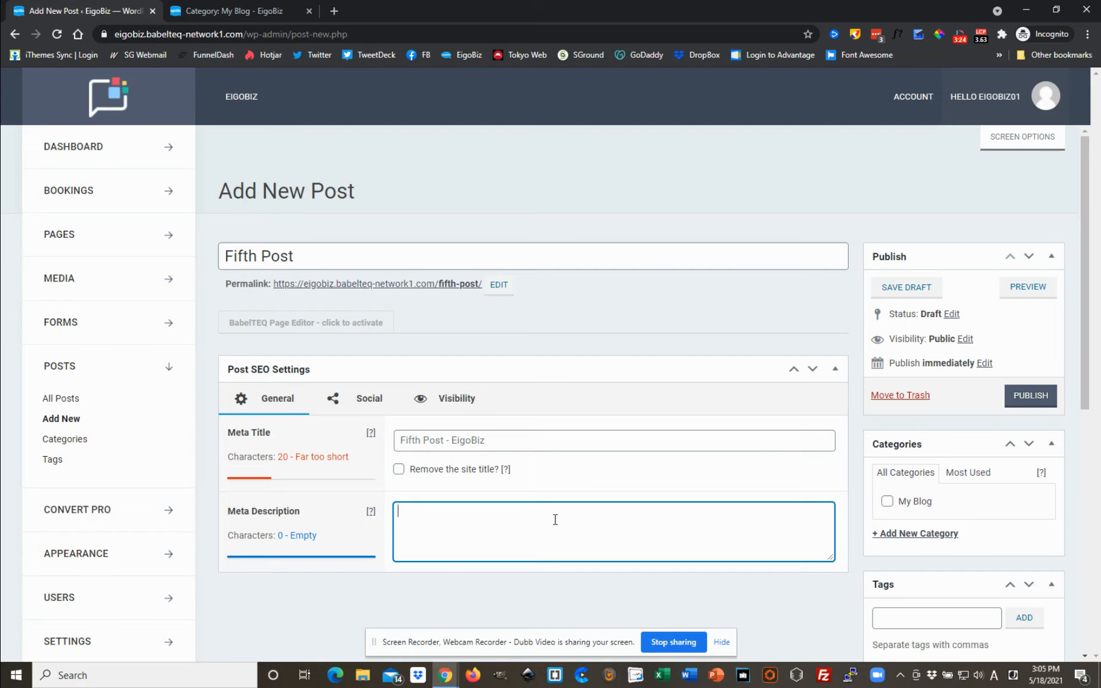
Set the new post's visibility to Private and assign it to the My Blog category.
{"action": "scroll", "coordinate": [556, 520], "scroll_direction": "down", "scroll_amount": 1}
{"action": "scroll", "coordinate": [520, 472], "scroll_direction": "up", "scroll_amount": 1}
{"action": "scroll", "coordinate": [649, 358], "scroll_direction": "down", "scroll_amount": 2}
{"action": "scroll", "coordinate": [649, 358], "scroll_direction": "up", "scroll_amount": 2}
{"action": "left_click", "coordinate": [966, 340]}
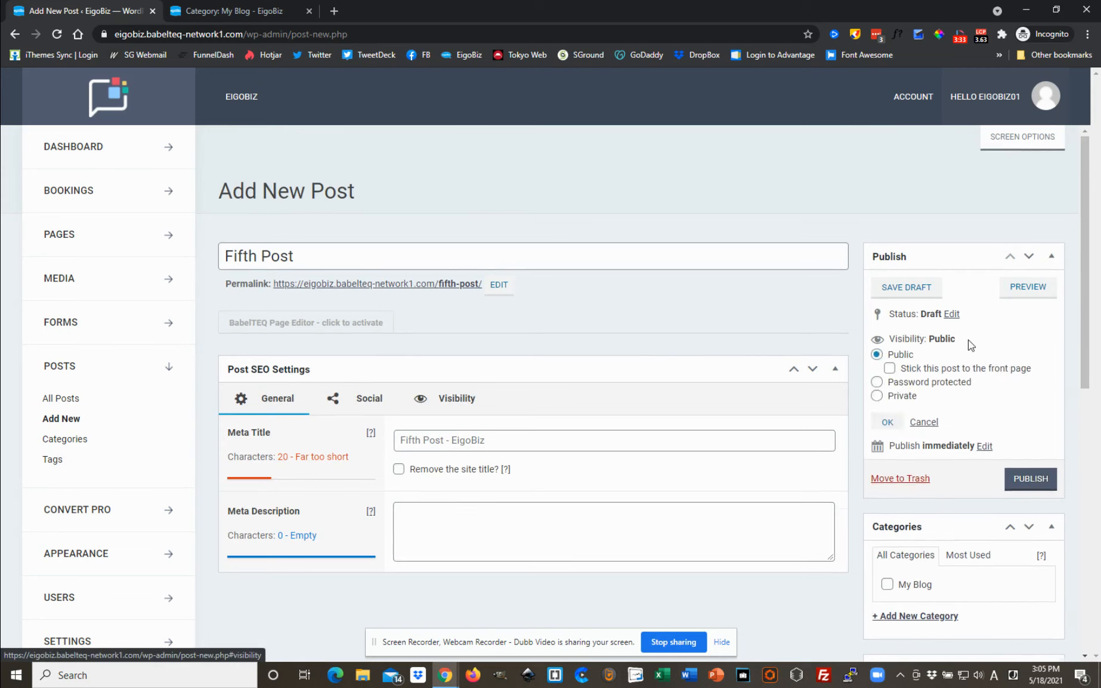
{"action": "left_click", "coordinate": [877, 397]}
{"action": "left_click", "coordinate": [885, 410]}
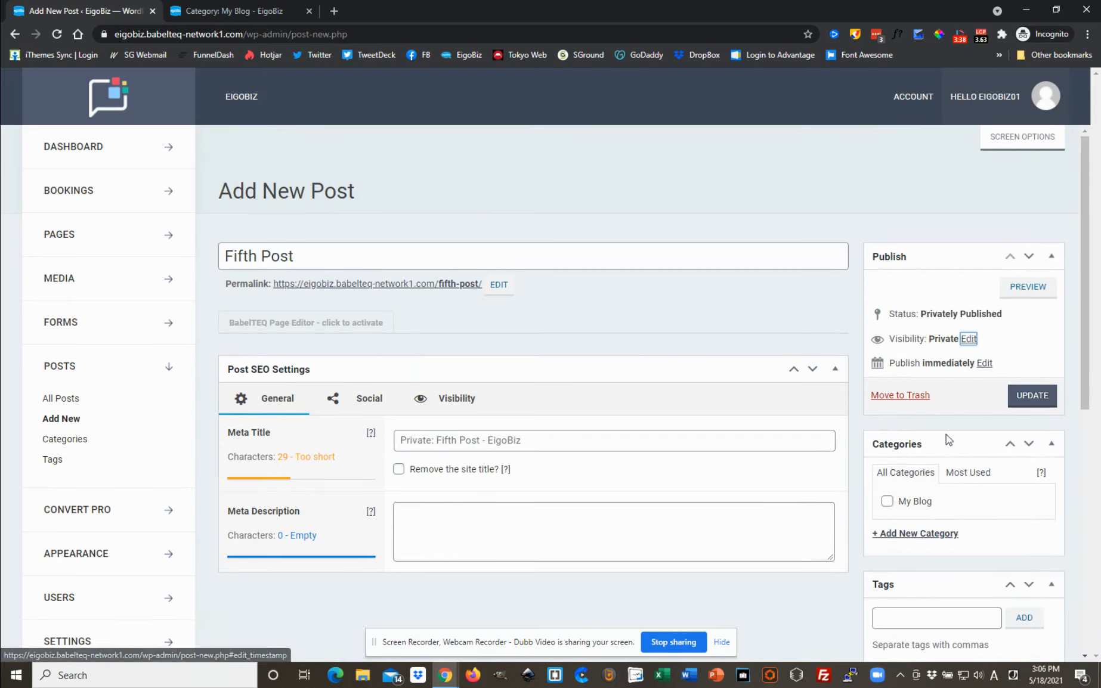
{"action": "left_click", "coordinate": [887, 501]}
Start choosing the post's featured image and search Instant Images for "seminar".
{"action": "scroll", "coordinate": [968, 484], "scroll_direction": "down", "scroll_amount": 2}
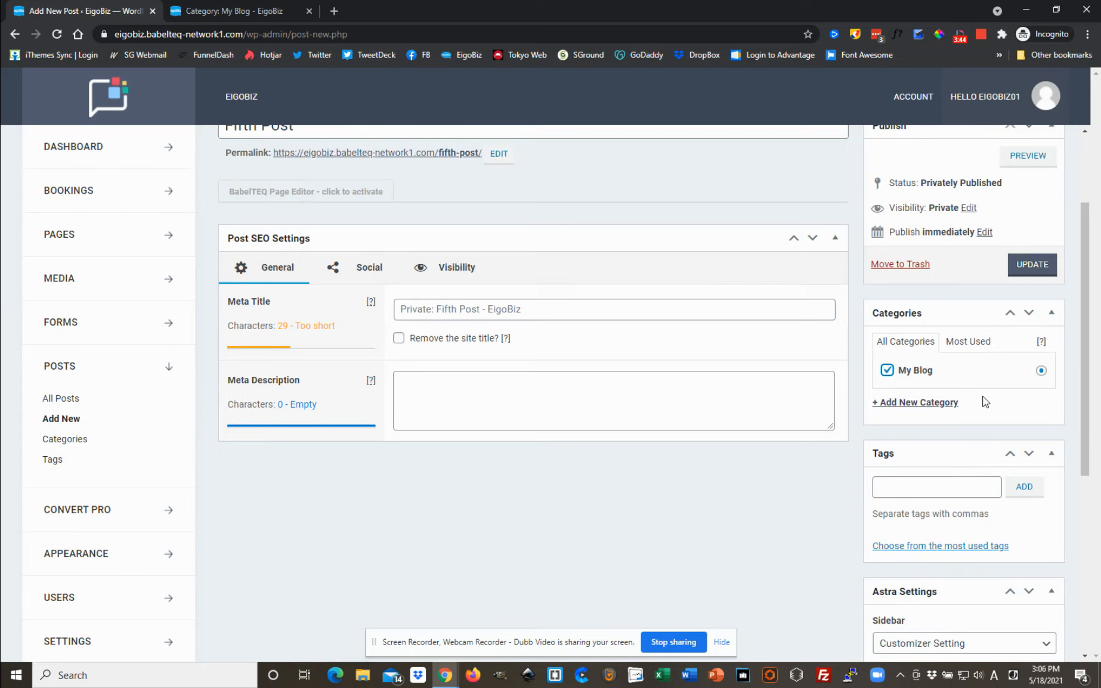
{"action": "scroll", "coordinate": [986, 402], "scroll_direction": "down", "scroll_amount": 6}
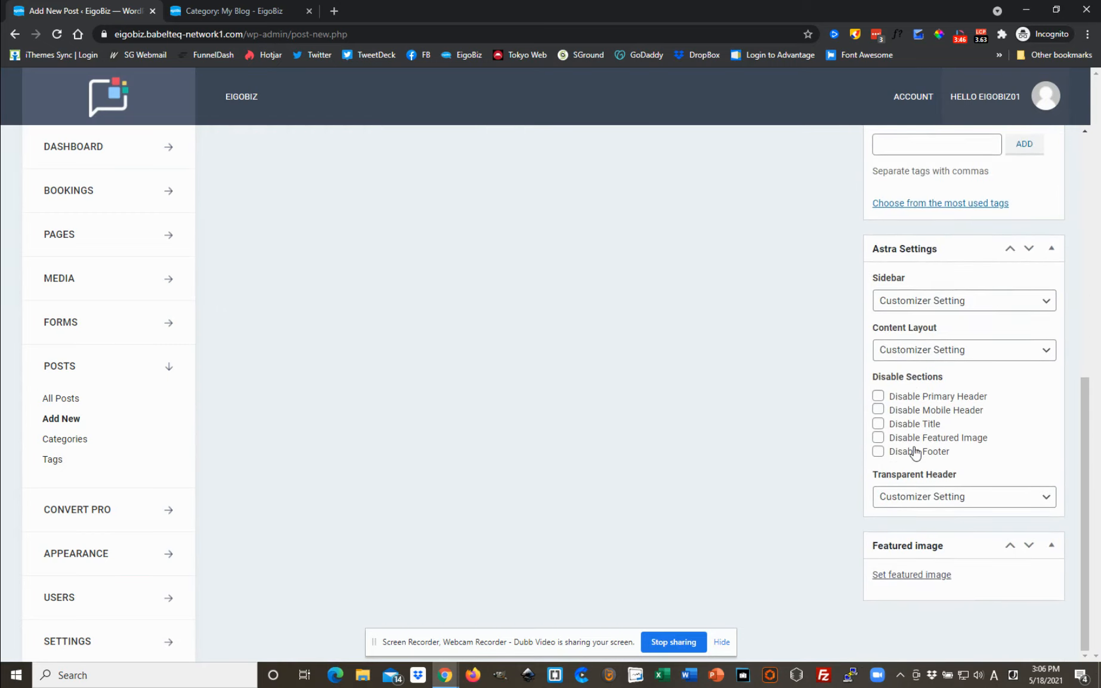
{"action": "left_click", "coordinate": [926, 576]}
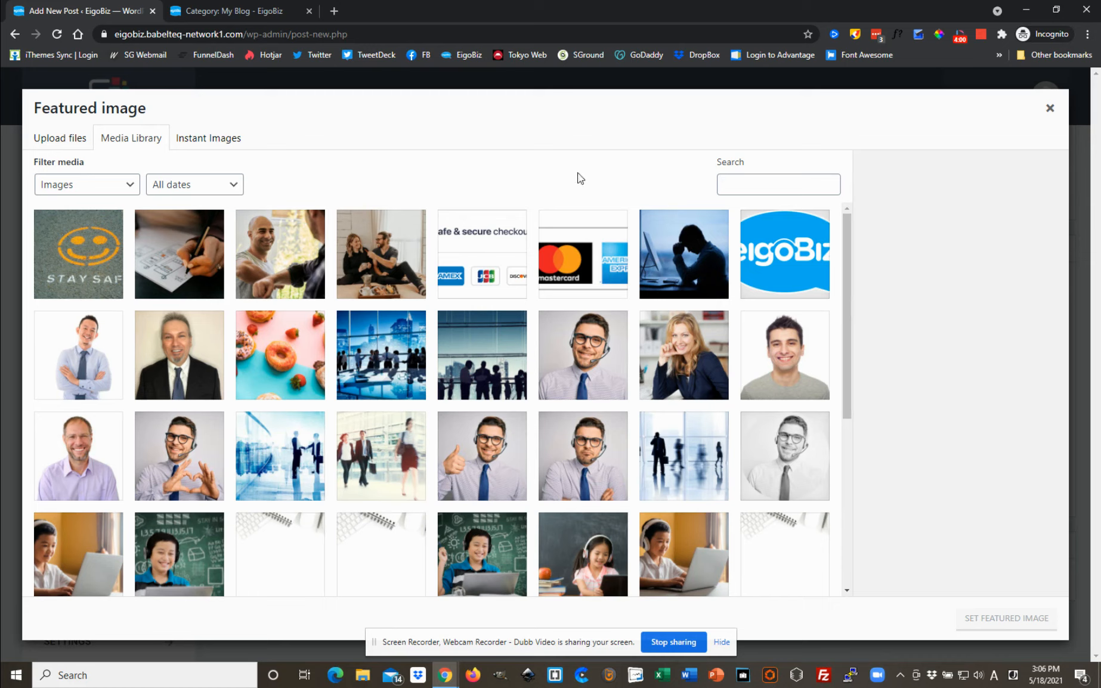
{"action": "left_click", "coordinate": [207, 141]}
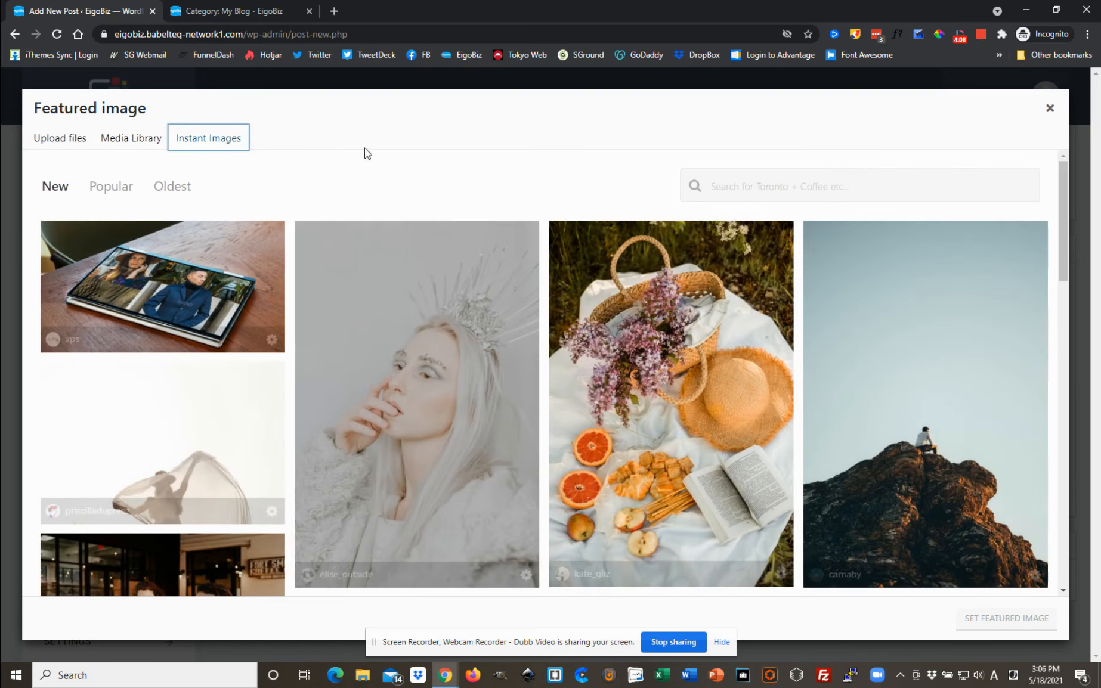
{"action": "left_click", "coordinate": [778, 182]}
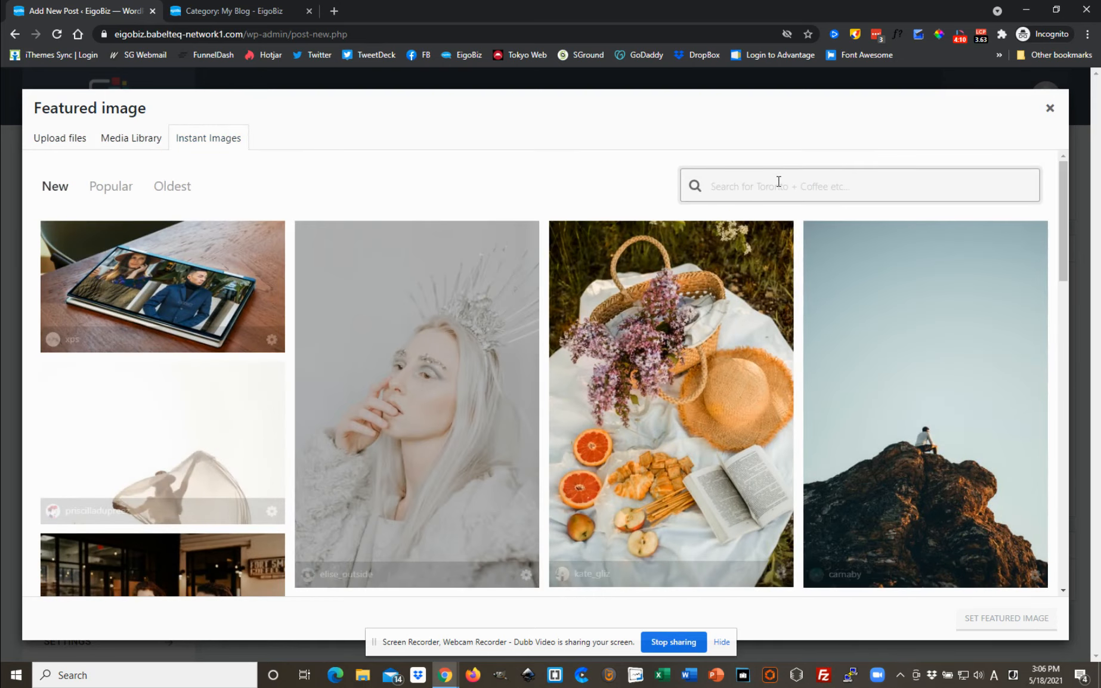
{"action": "type", "text": "seminar"}
{"action": "key", "text": "Return"}
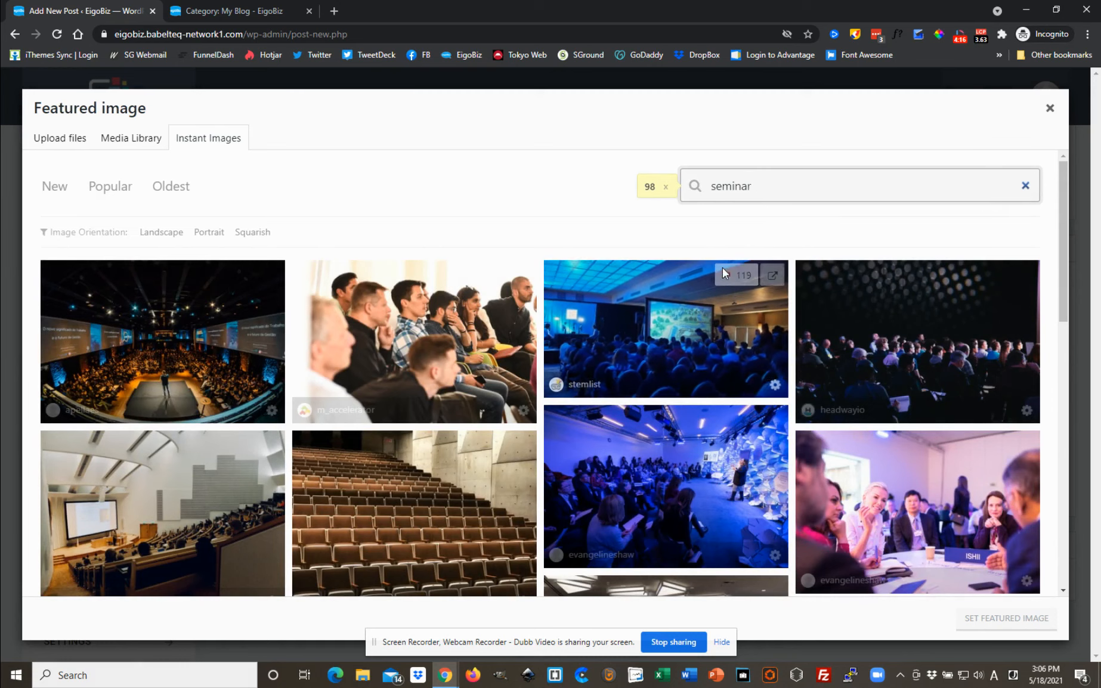
Pick the photo of people talking around a table from the seminar results and set it as the featured image.
{"action": "mouse_move", "coordinate": [746, 418]}
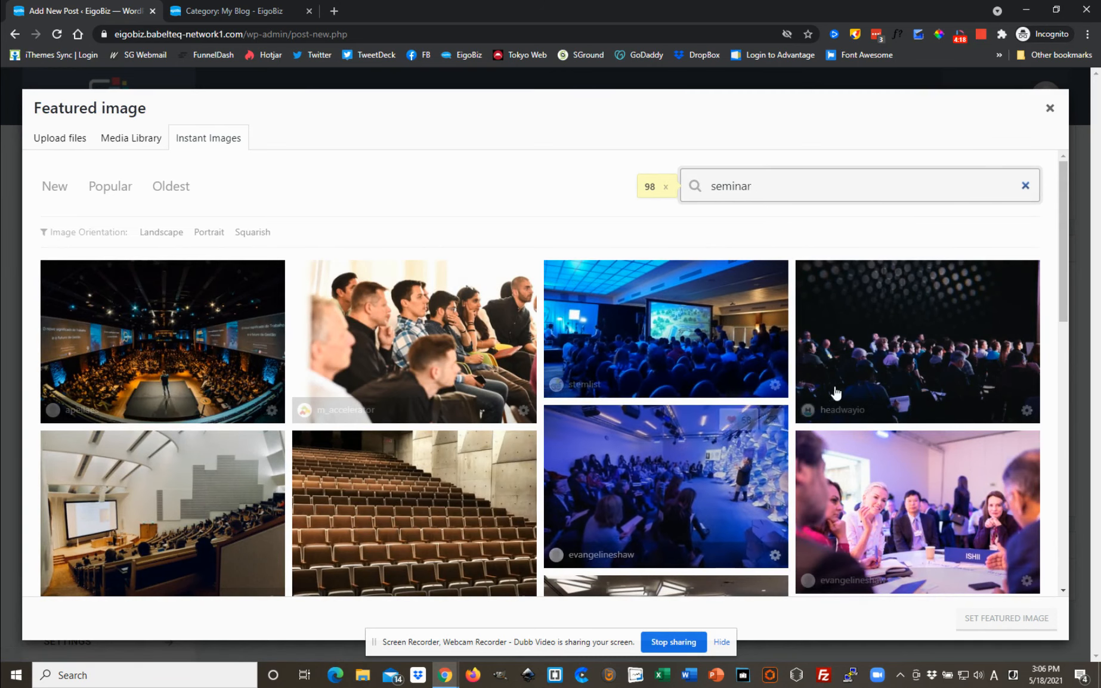
{"action": "mouse_move", "coordinate": [876, 389]}
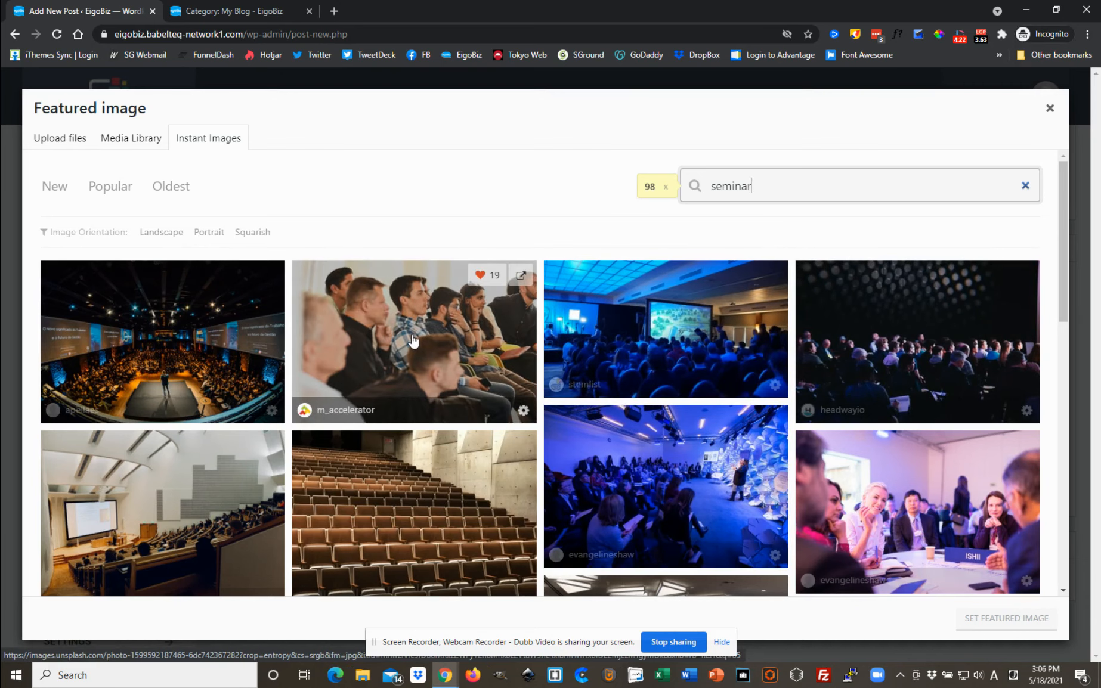
{"action": "scroll", "coordinate": [619, 372], "scroll_direction": "down", "scroll_amount": 3}
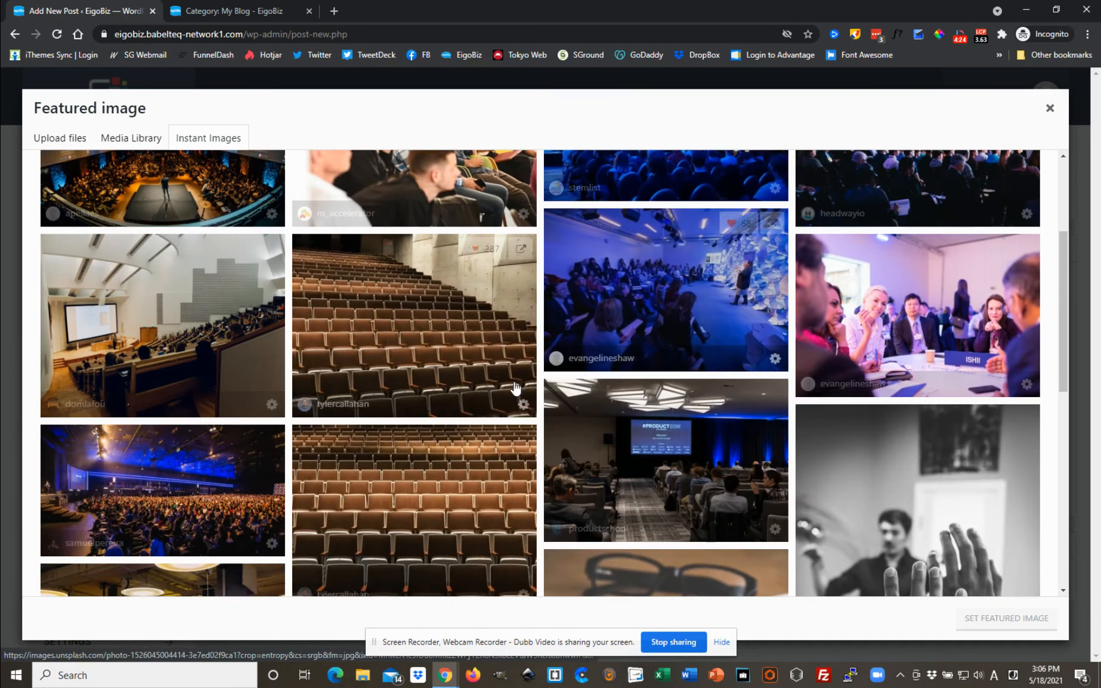
{"action": "scroll", "coordinate": [516, 388], "scroll_direction": "down", "scroll_amount": 1}
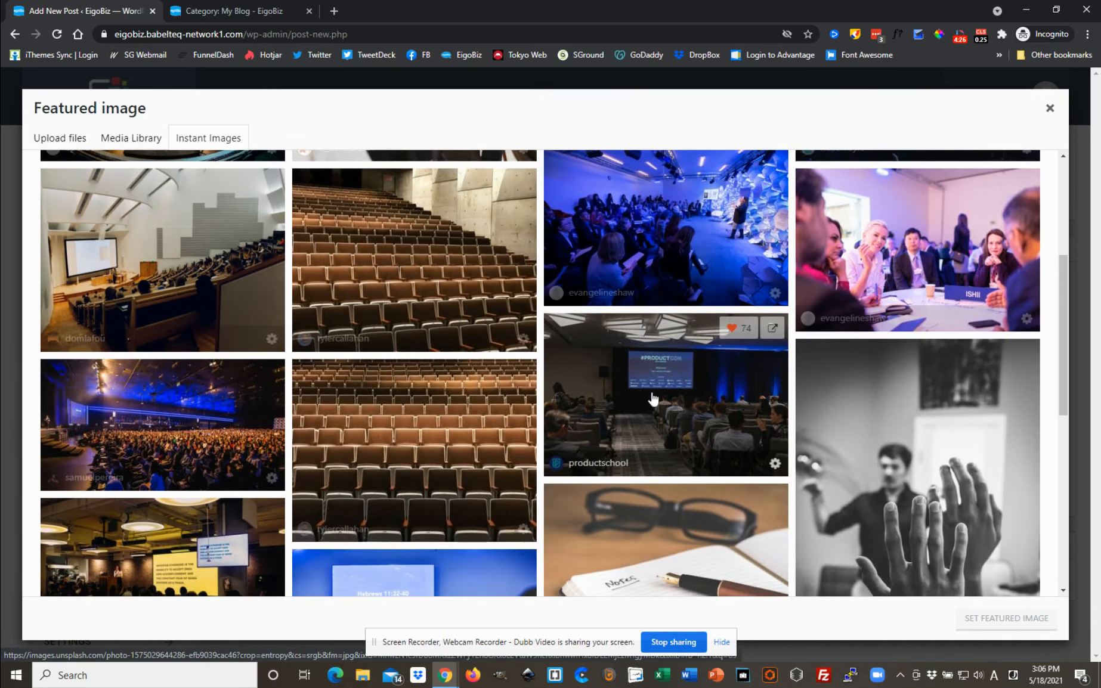
{"action": "scroll", "coordinate": [332, 381], "scroll_direction": "up", "scroll_amount": 1}
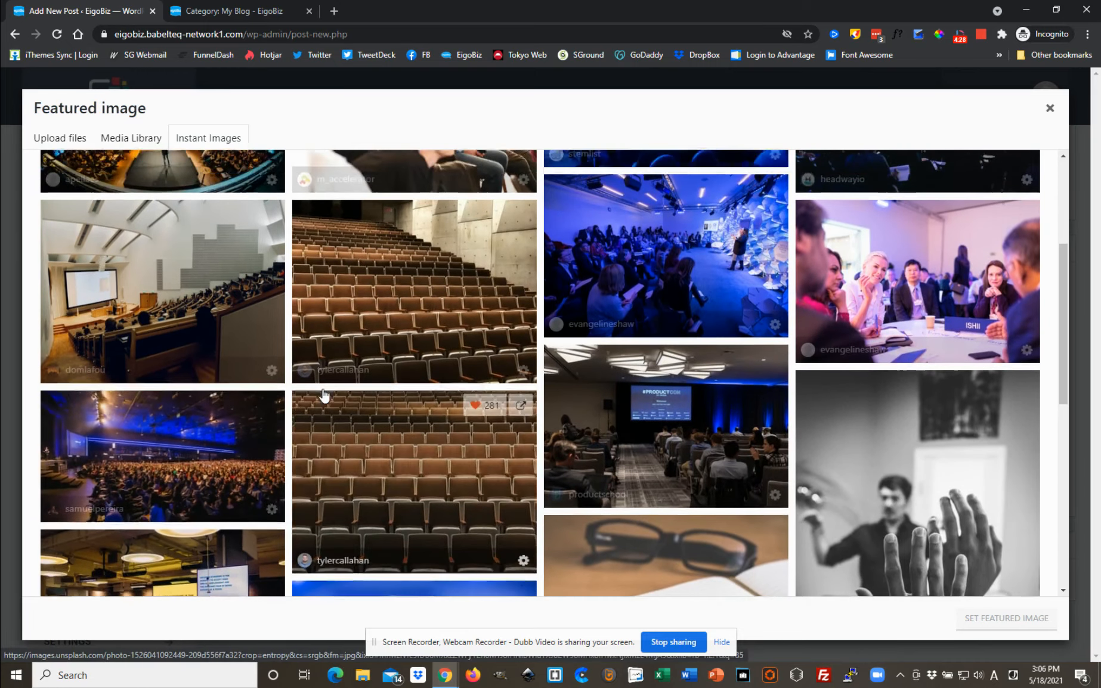
{"action": "scroll", "coordinate": [325, 394], "scroll_direction": "up", "scroll_amount": 3}
{"action": "left_click", "coordinate": [918, 420]}
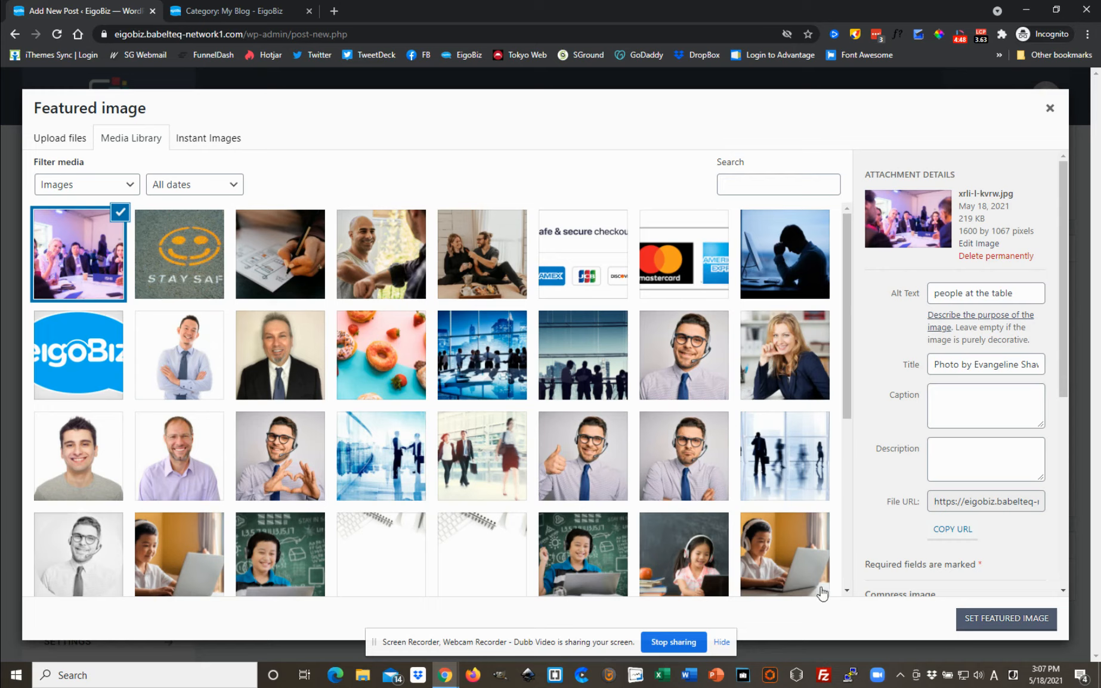
{"action": "left_click", "coordinate": [1002, 624]}
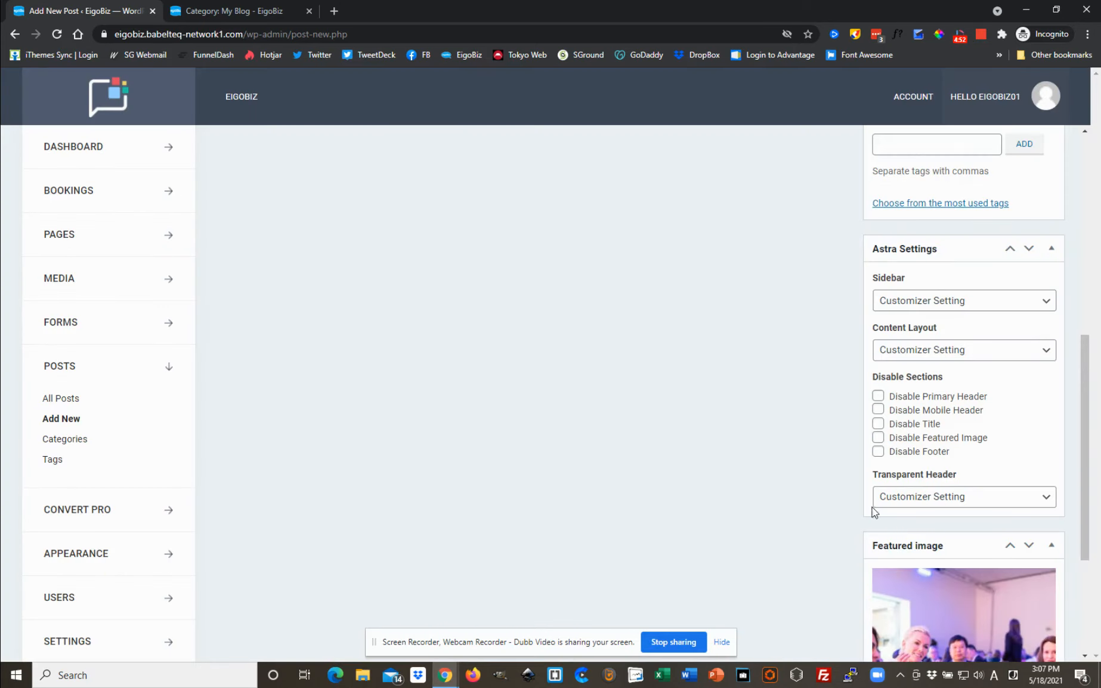
Save and publish Fifth Post with its current settings.
{"action": "scroll", "coordinate": [871, 510], "scroll_direction": "down", "scroll_amount": 3}
{"action": "scroll", "coordinate": [752, 479], "scroll_direction": "up", "scroll_amount": 10}
{"action": "left_click", "coordinate": [1029, 405]}
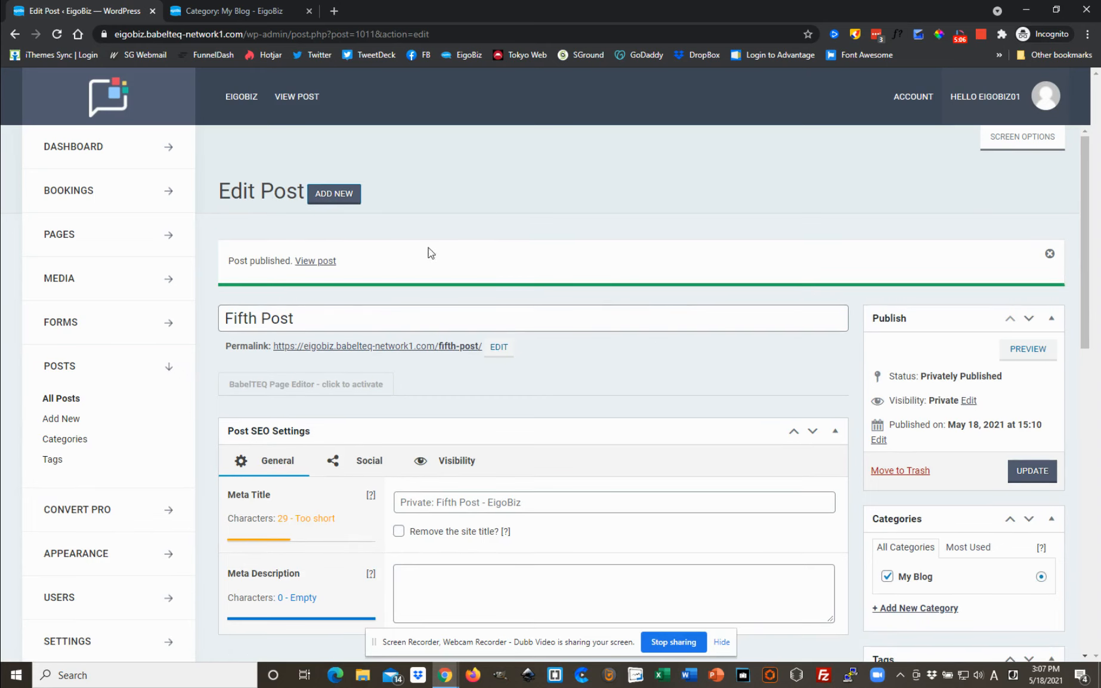
Open the published Fifth Post on the site in a new browser tab.
{"action": "right_click", "coordinate": [318, 264]}
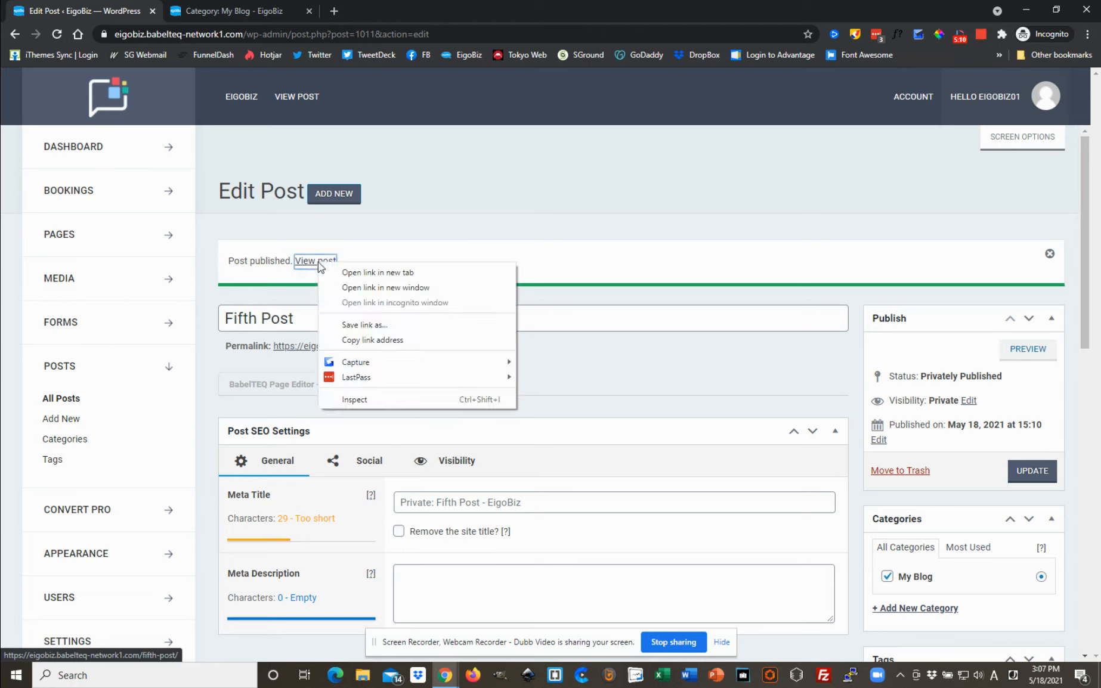
{"action": "left_click", "coordinate": [382, 269]}
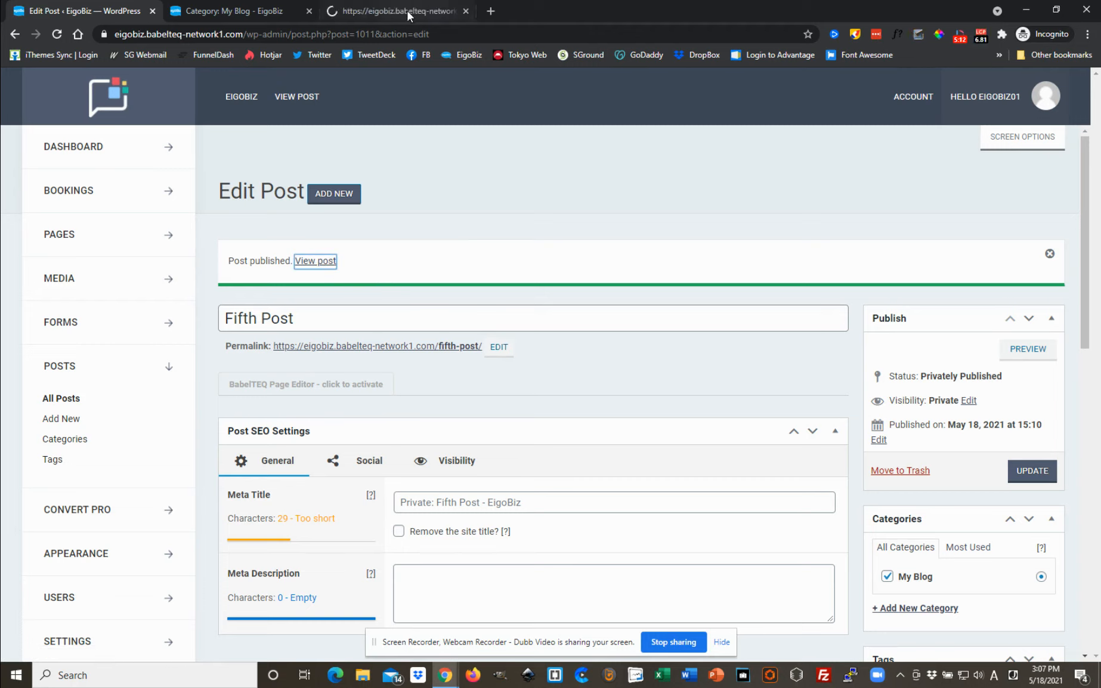
{"action": "left_click", "coordinate": [309, 11]}
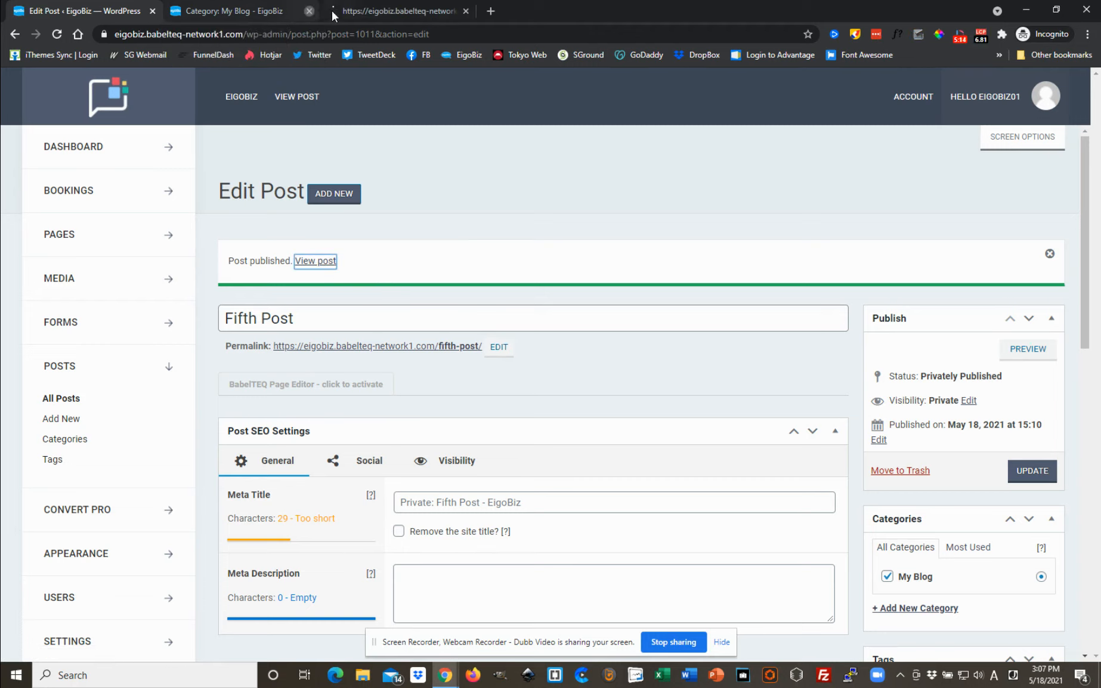
Close the My Blog category tab and examine the published Fifth Post page, from its title and featured image to the content area below.
{"action": "left_click", "coordinate": [263, 12]}
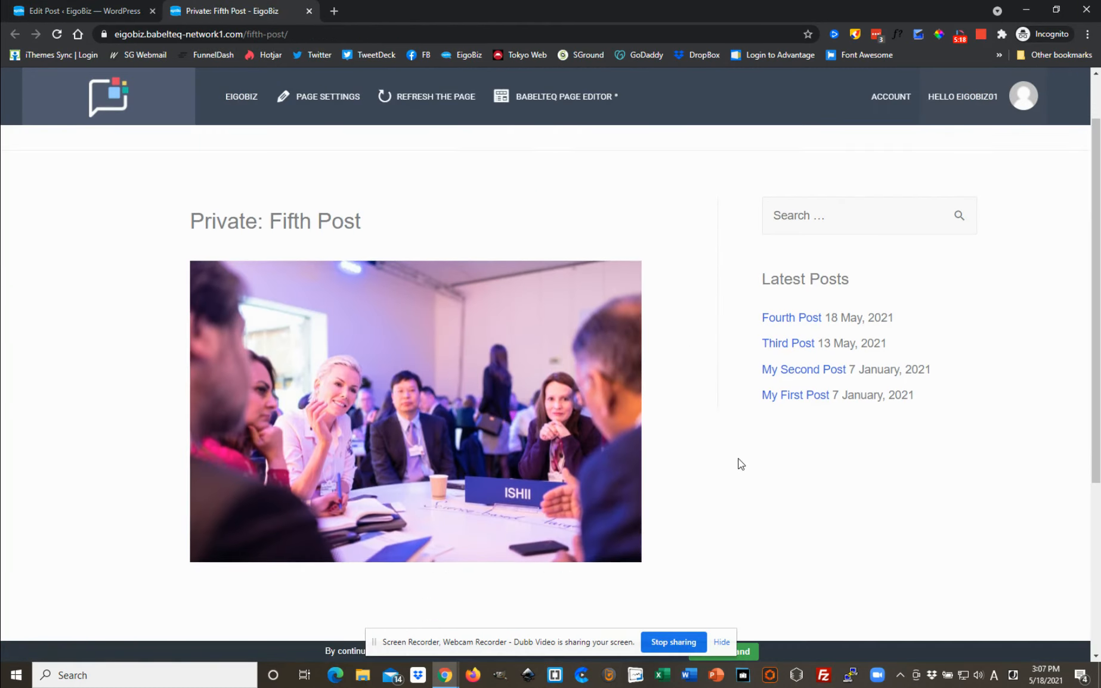
{"action": "scroll", "coordinate": [459, 432], "scroll_direction": "down", "scroll_amount": 2}
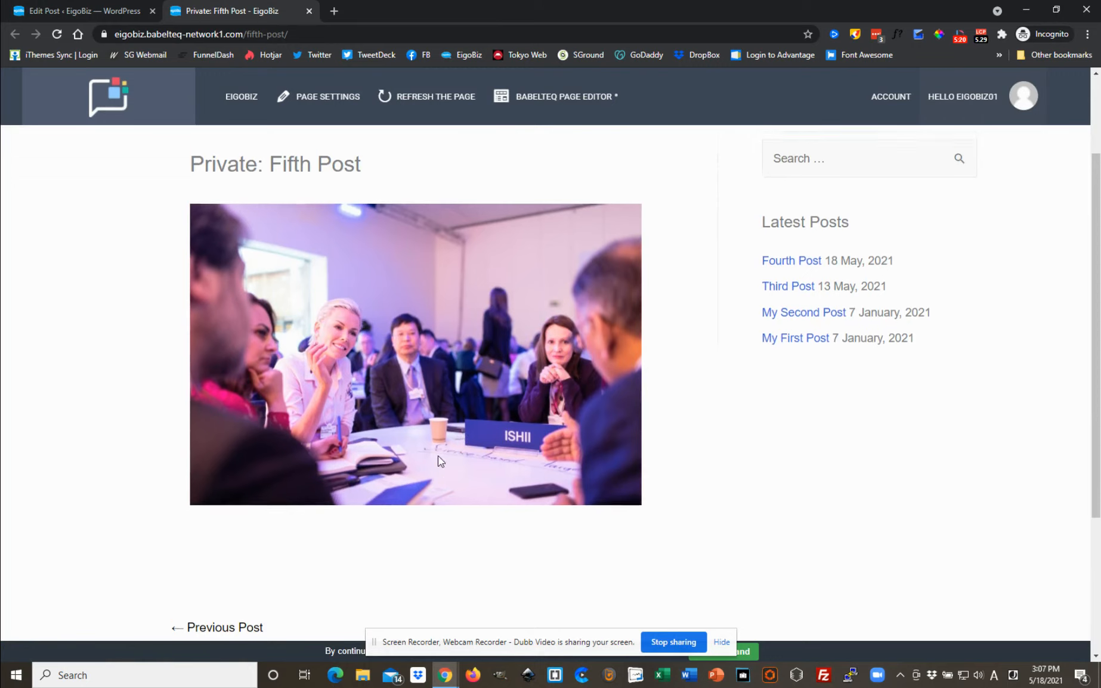
{"action": "scroll", "coordinate": [437, 455], "scroll_direction": "up", "scroll_amount": 2}
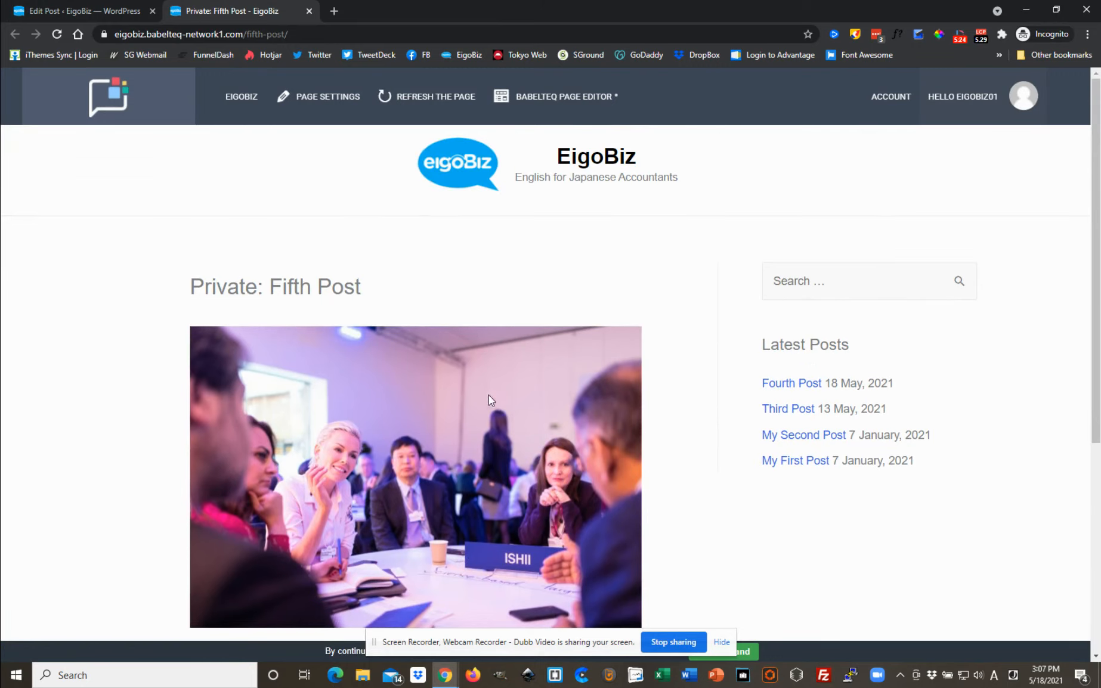
{"action": "scroll", "coordinate": [488, 427], "scroll_direction": "down", "scroll_amount": 3}
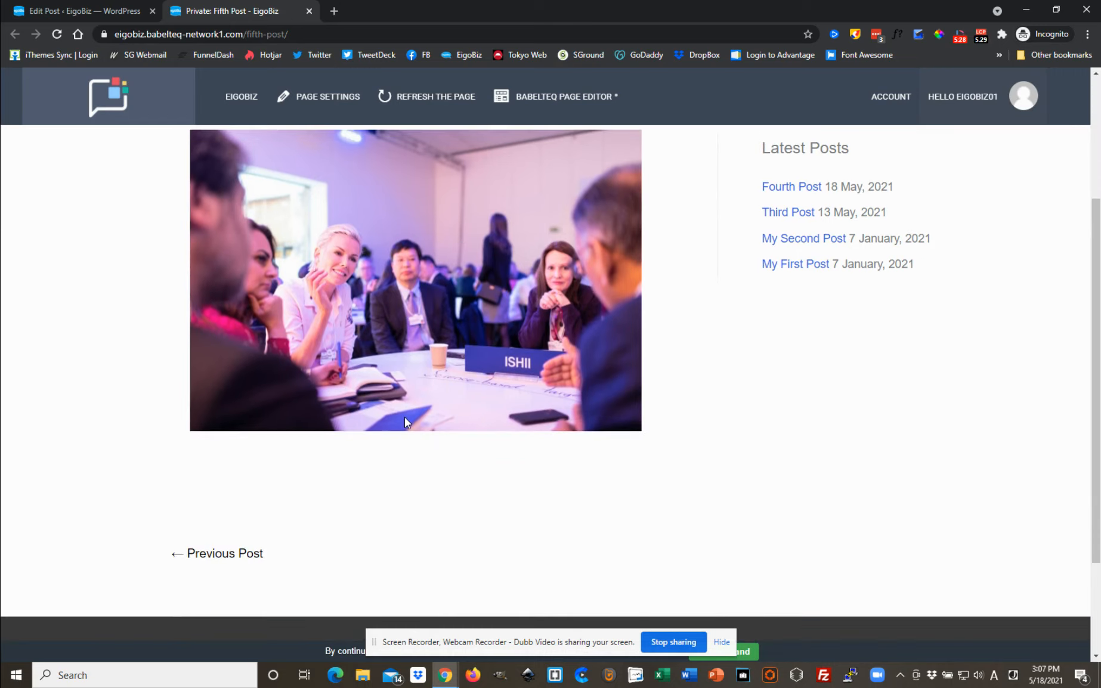
{"action": "scroll", "coordinate": [405, 424], "scroll_direction": "up", "scroll_amount": 3}
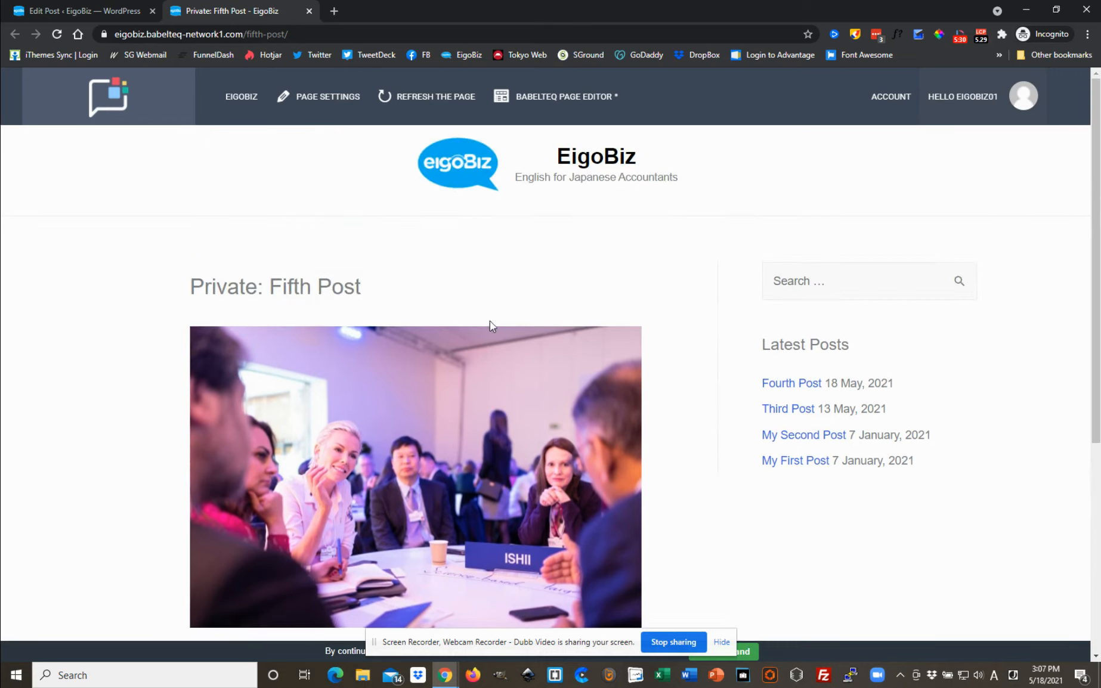
{"action": "scroll", "coordinate": [549, 352], "scroll_direction": "down", "scroll_amount": 3}
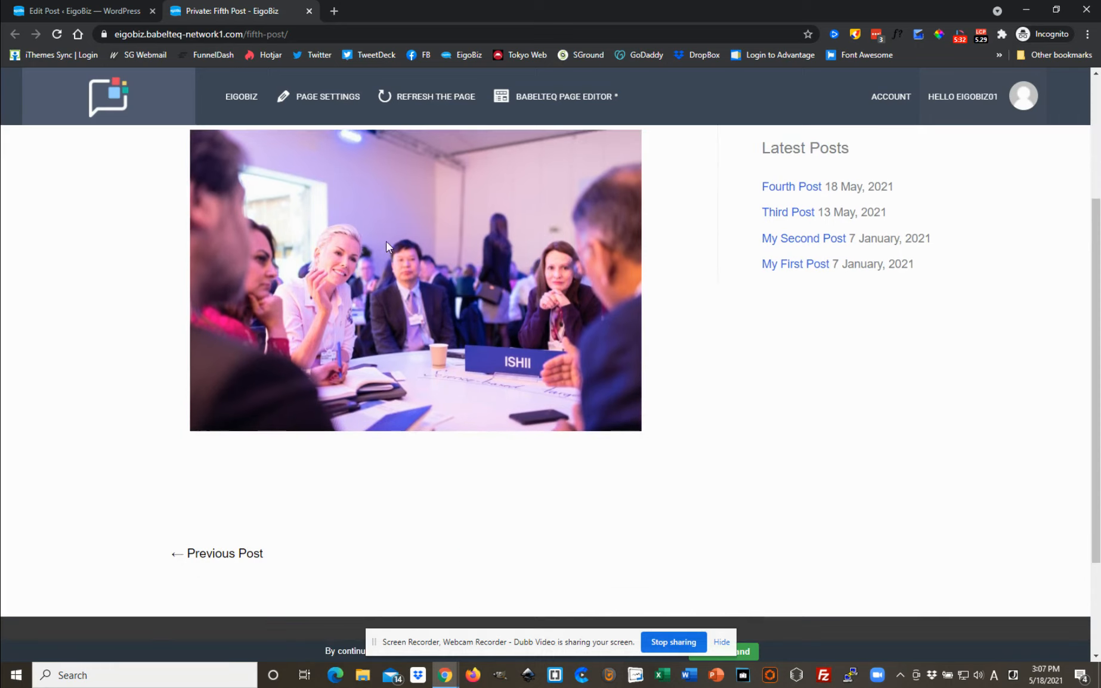
{"action": "scroll", "coordinate": [543, 335], "scroll_direction": "up", "scroll_amount": 2}
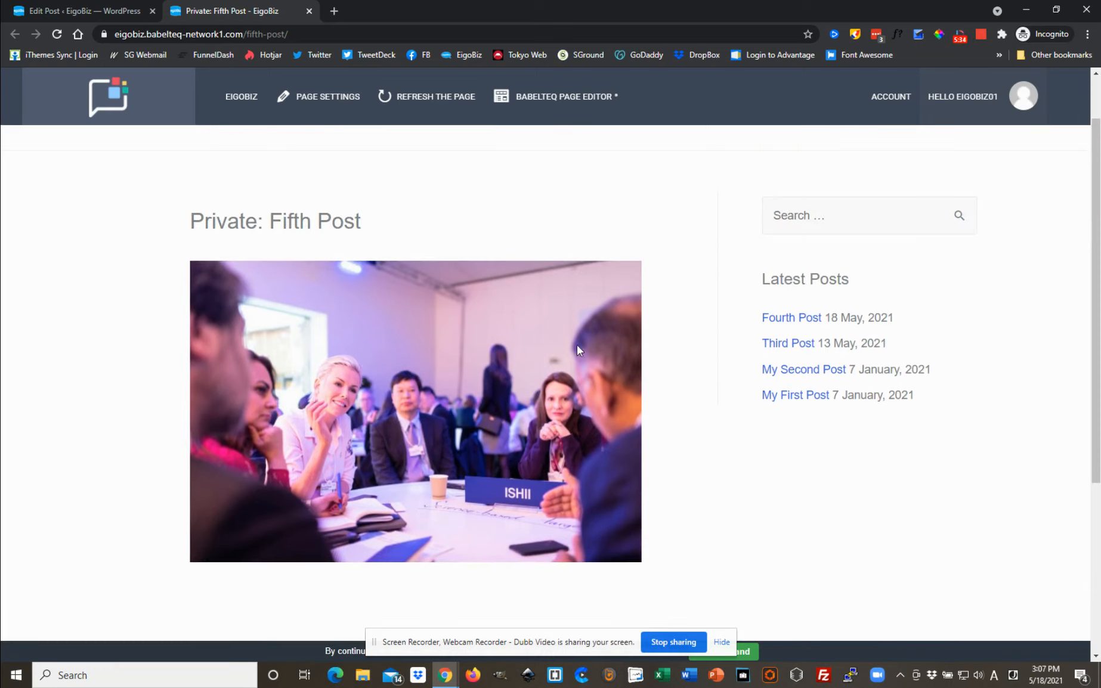
{"action": "scroll", "coordinate": [682, 379], "scroll_direction": "up", "scroll_amount": 1}
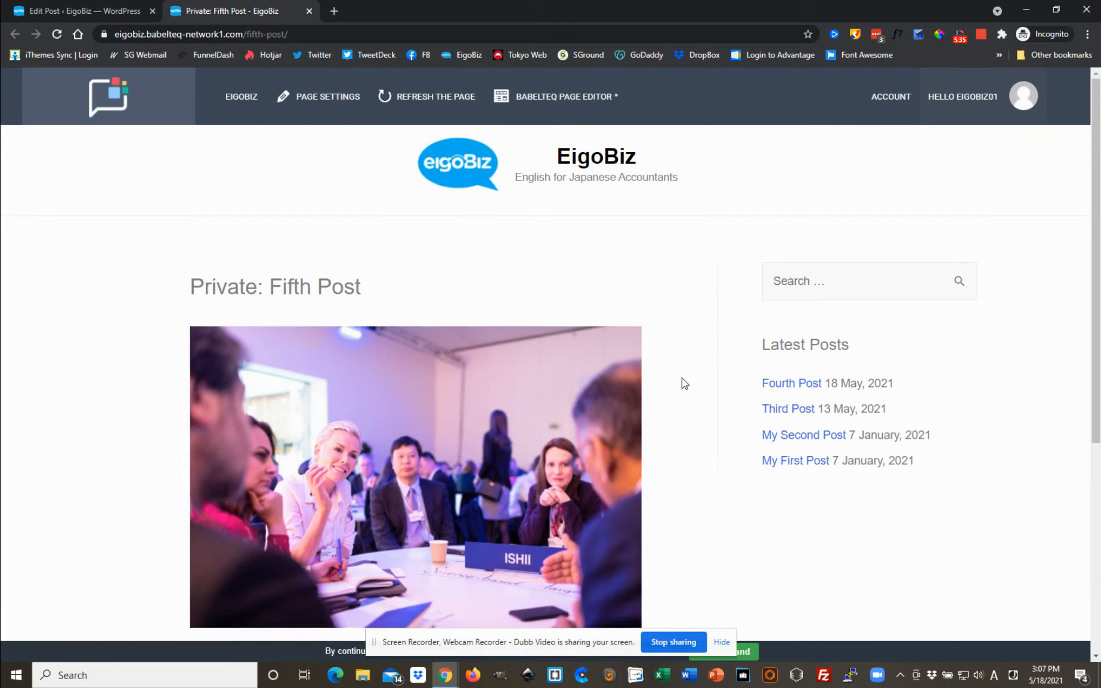
Open Fifth Post in the BabelTEQ Page Editor and add a Text Editor module to the empty area below the featured image.
{"action": "left_click", "coordinate": [559, 100]}
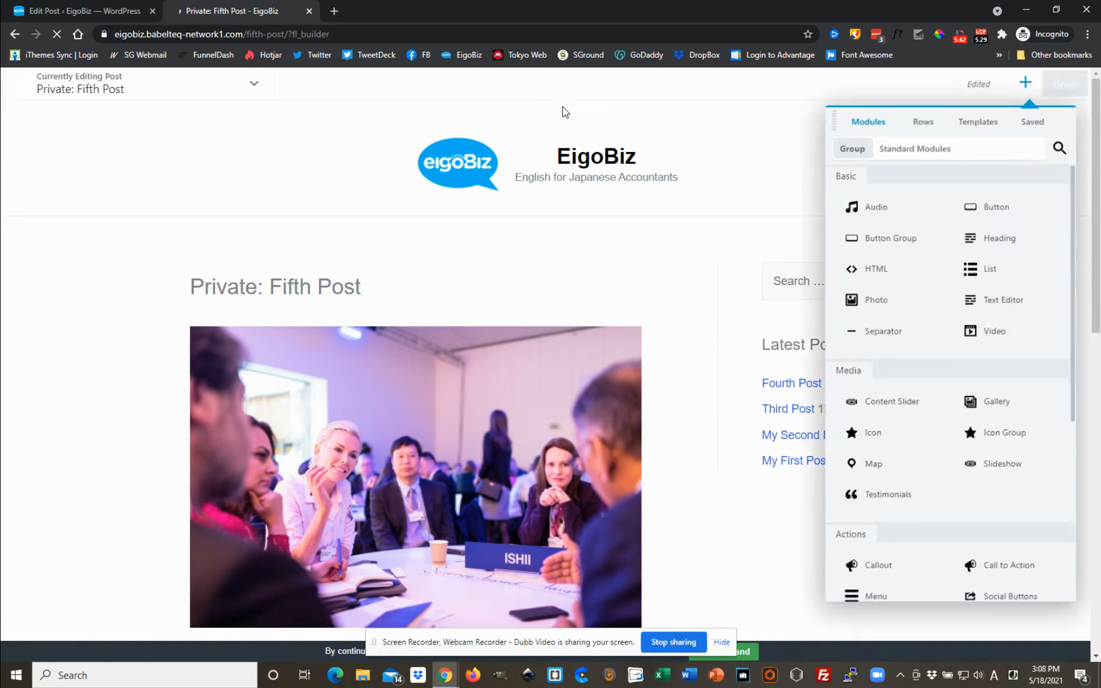
{"action": "scroll", "coordinate": [567, 377], "scroll_direction": "down", "scroll_amount": 3}
{"action": "scroll", "coordinate": [566, 377], "scroll_direction": "down", "scroll_amount": 3}
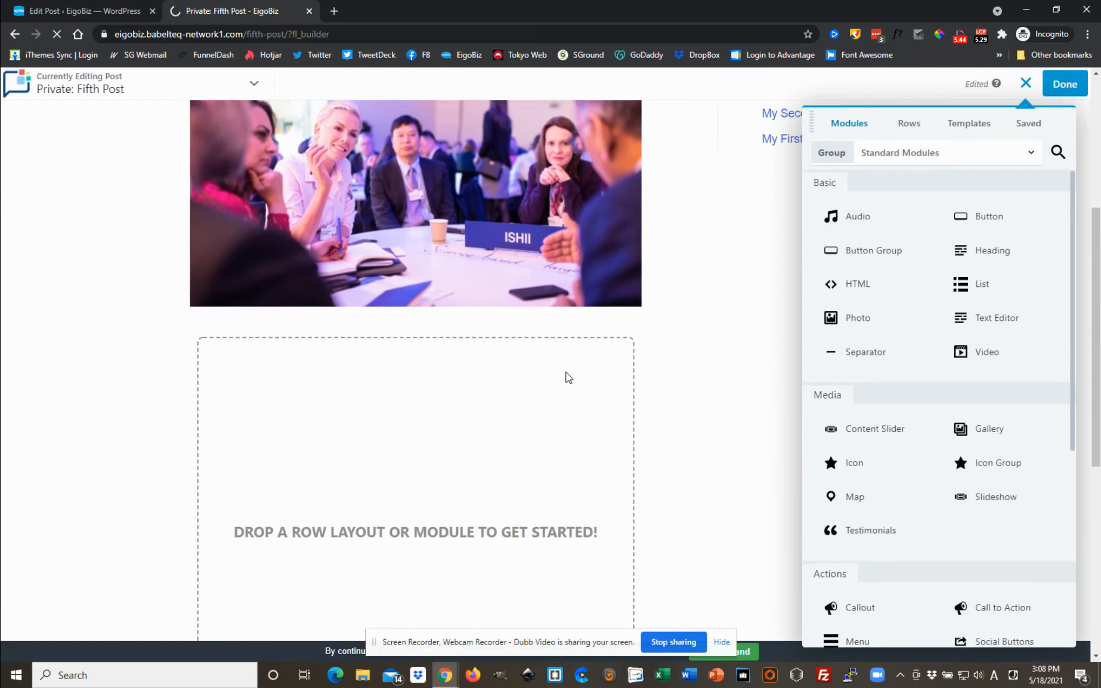
{"action": "left_click_drag", "start_coordinate": [998, 322], "coordinate": [350, 346]}
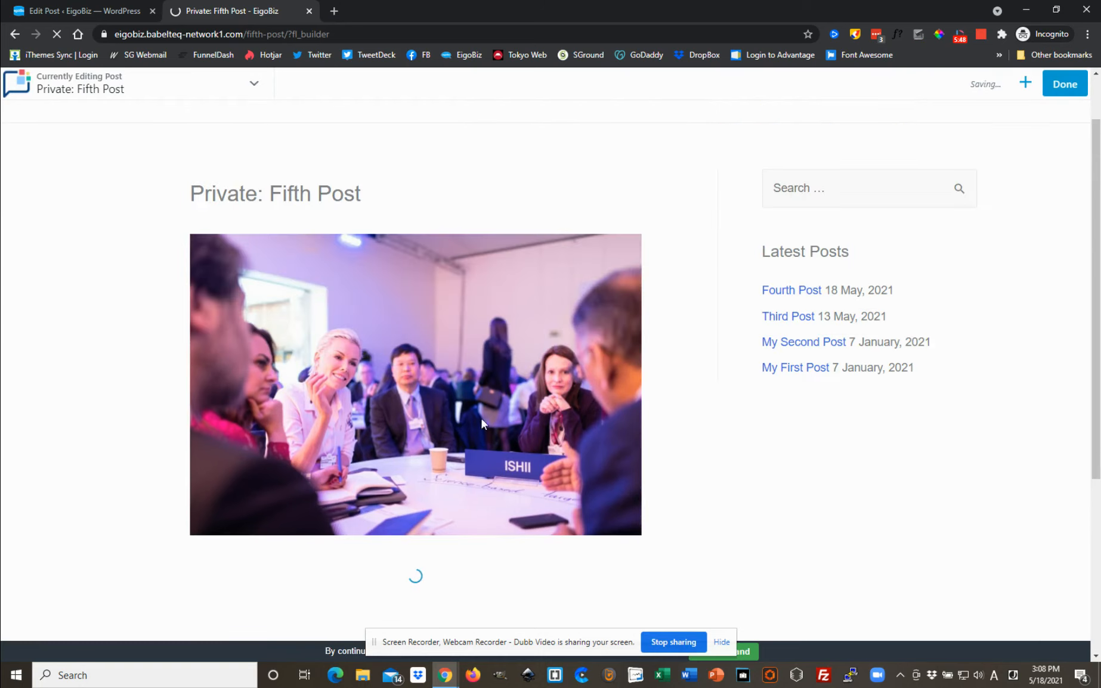
{"action": "scroll", "coordinate": [476, 435], "scroll_direction": "down", "scroll_amount": 2}
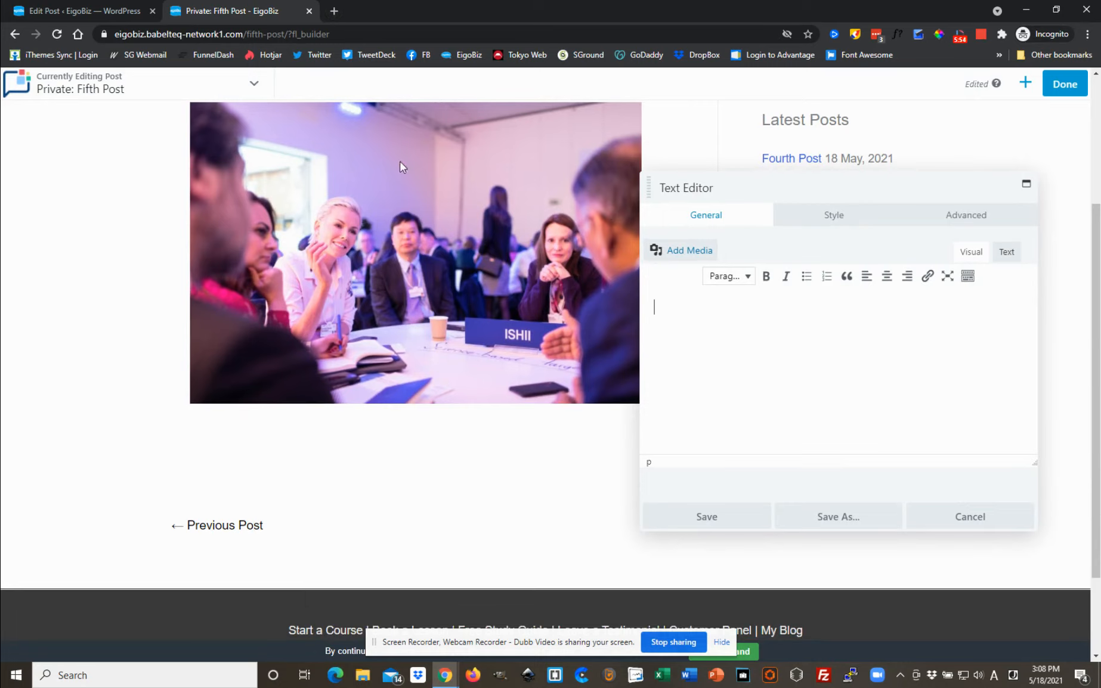
Search the web for "lorem ipsum" in a new browser tab and open the Lipsum generator site.
{"action": "left_click", "coordinate": [334, 11]}
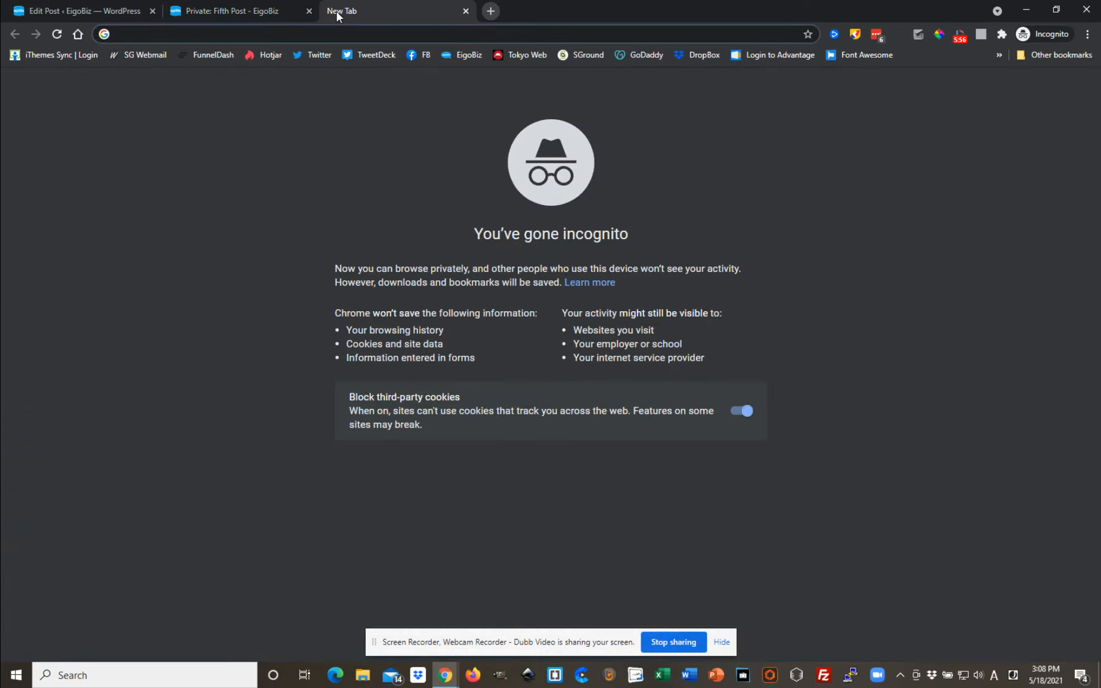
{"action": "type", "text": "lorem"}
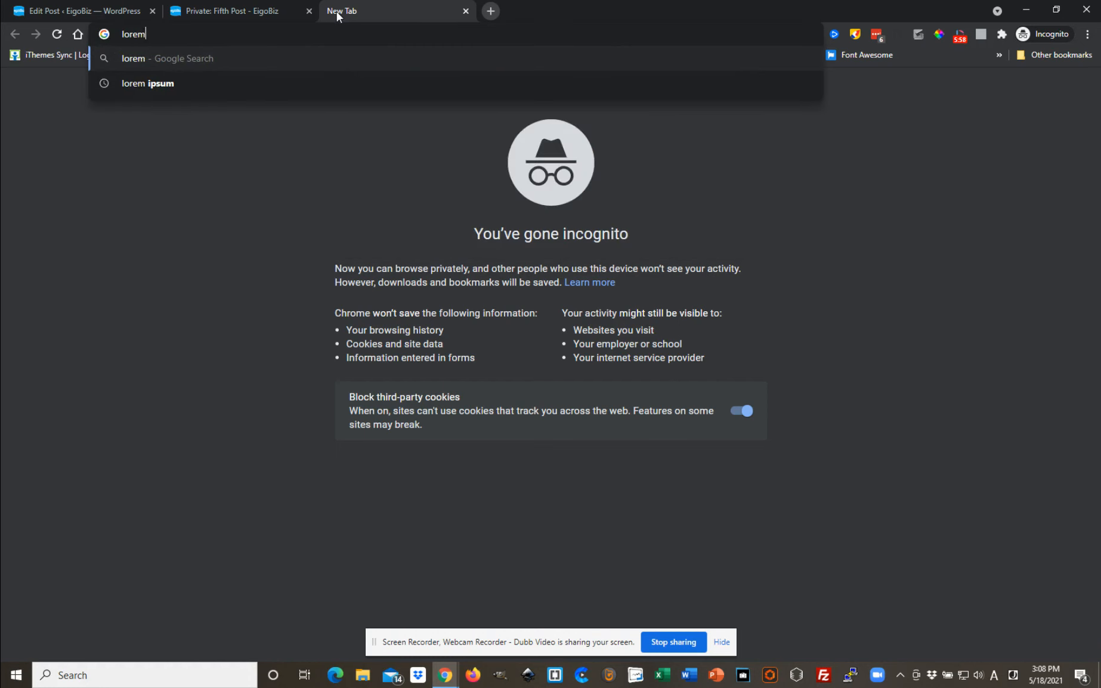
{"action": "type", "text": " ipsum"}
{"action": "key", "text": "Return"}
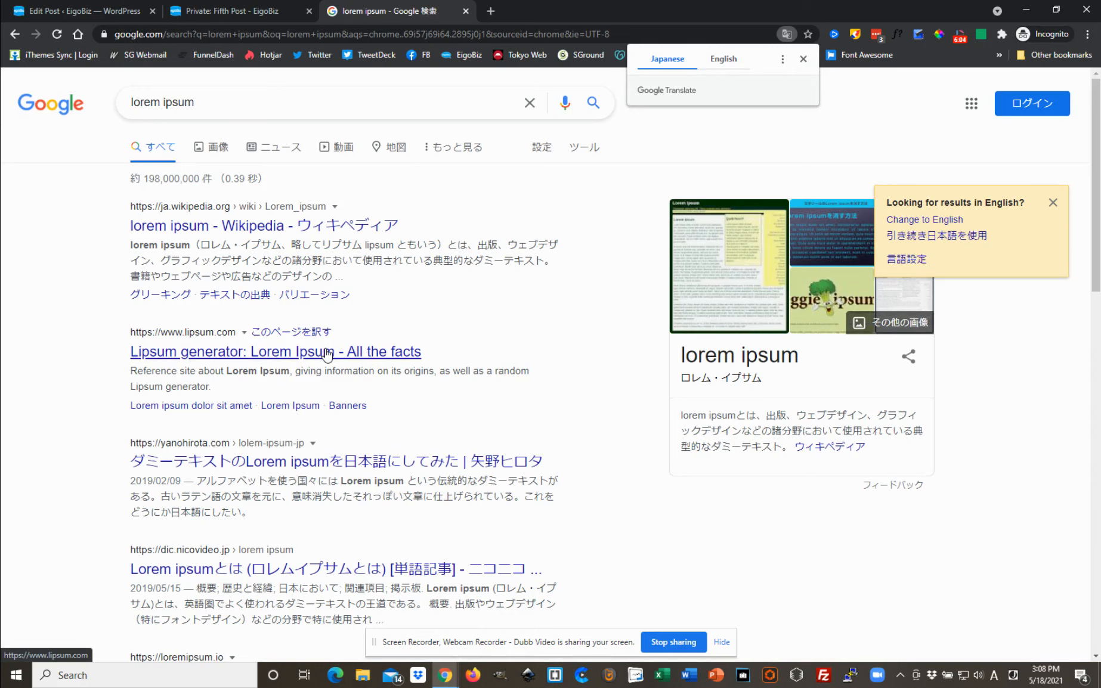
{"action": "left_click", "coordinate": [231, 346]}
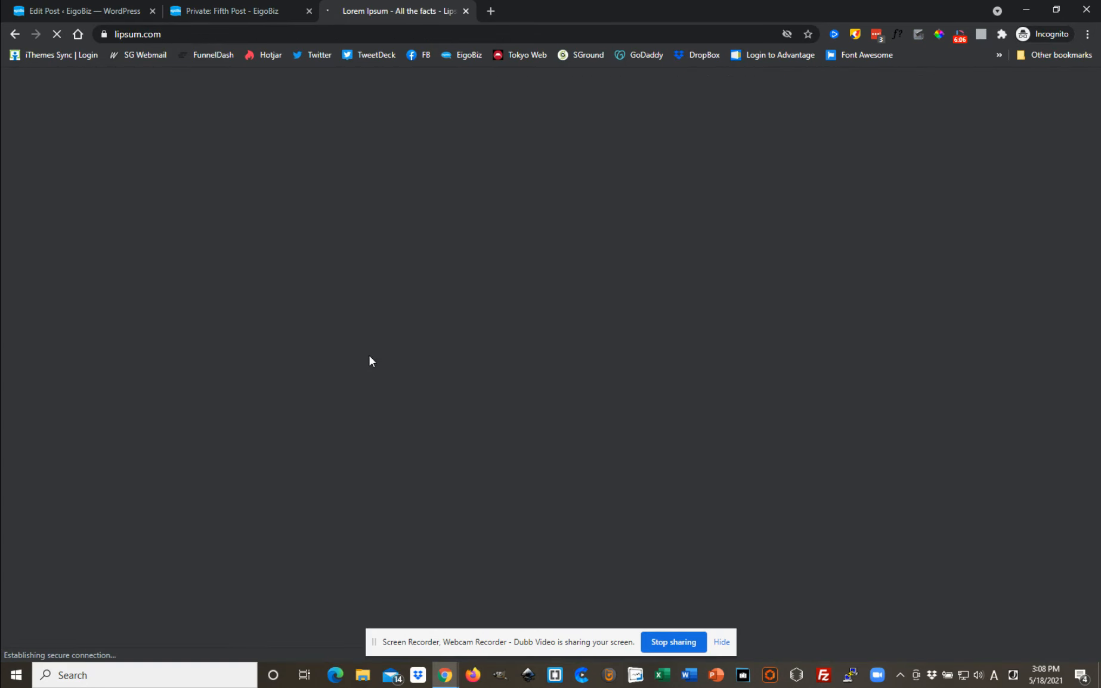
Generate five paragraphs of Lorem Ipsum and copy the second through fourth paragraphs.
{"action": "scroll", "coordinate": [472, 417], "scroll_direction": "down", "scroll_amount": 5}
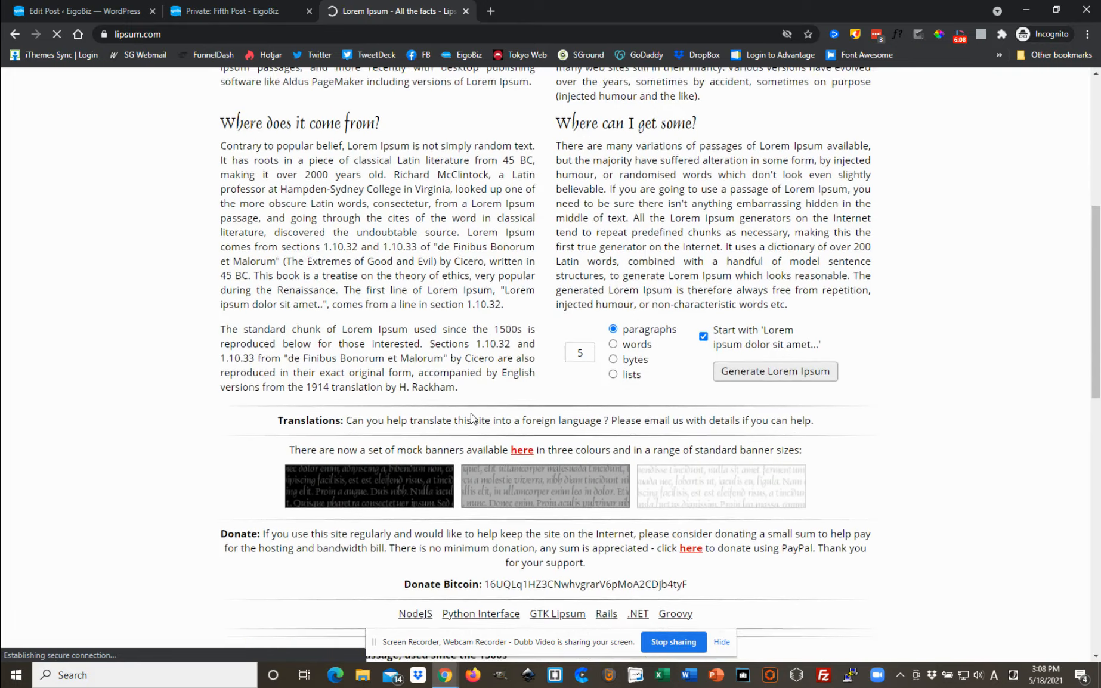
{"action": "scroll", "coordinate": [471, 417], "scroll_direction": "down", "scroll_amount": 1}
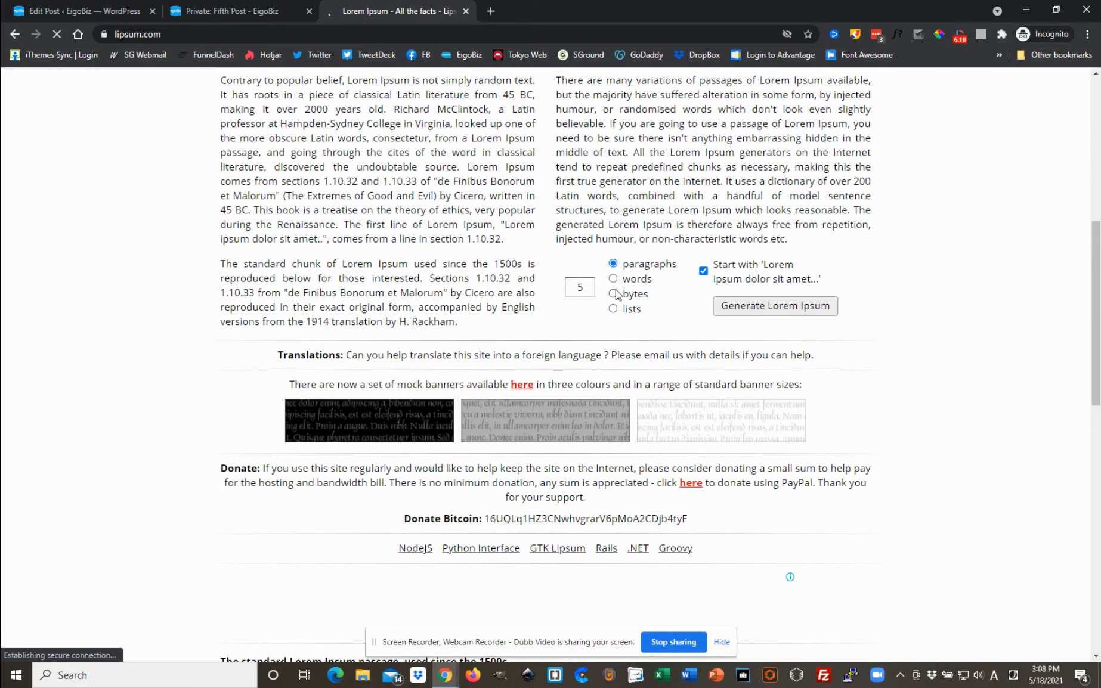
{"action": "scroll", "coordinate": [444, 416], "scroll_direction": "down", "scroll_amount": 2}
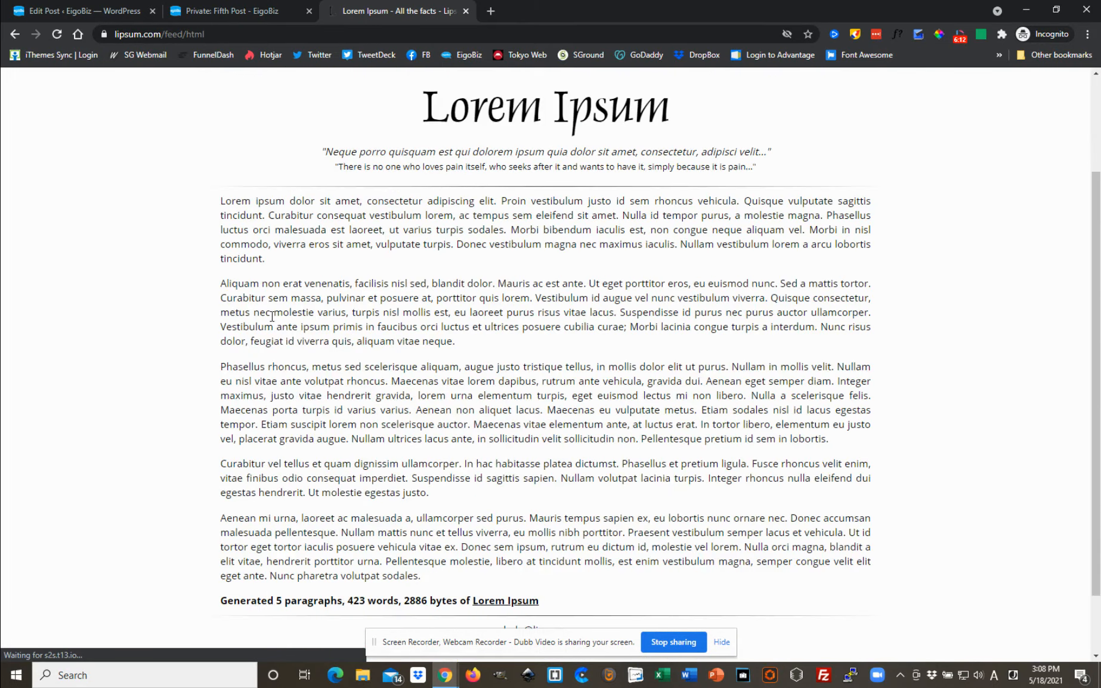
{"action": "left_click_drag", "start_coordinate": [220, 283], "coordinate": [444, 492]}
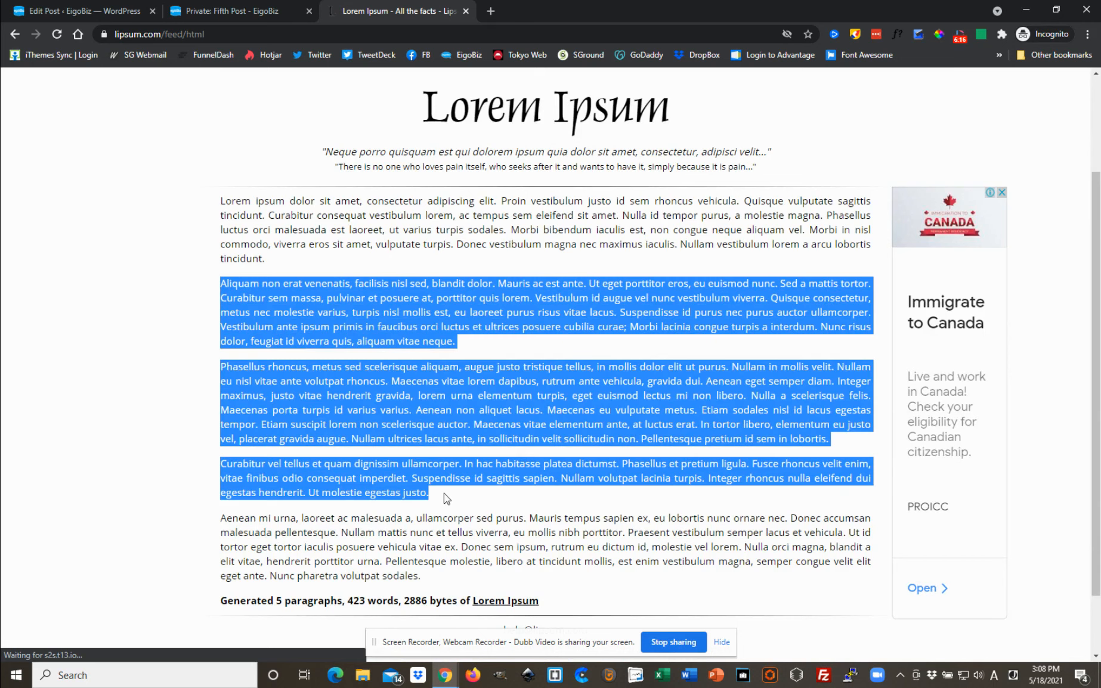
Paste the copied placeholder paragraphs into Fifth Post's Text Editor module and save the module.
{"action": "left_click", "coordinate": [239, 12]}
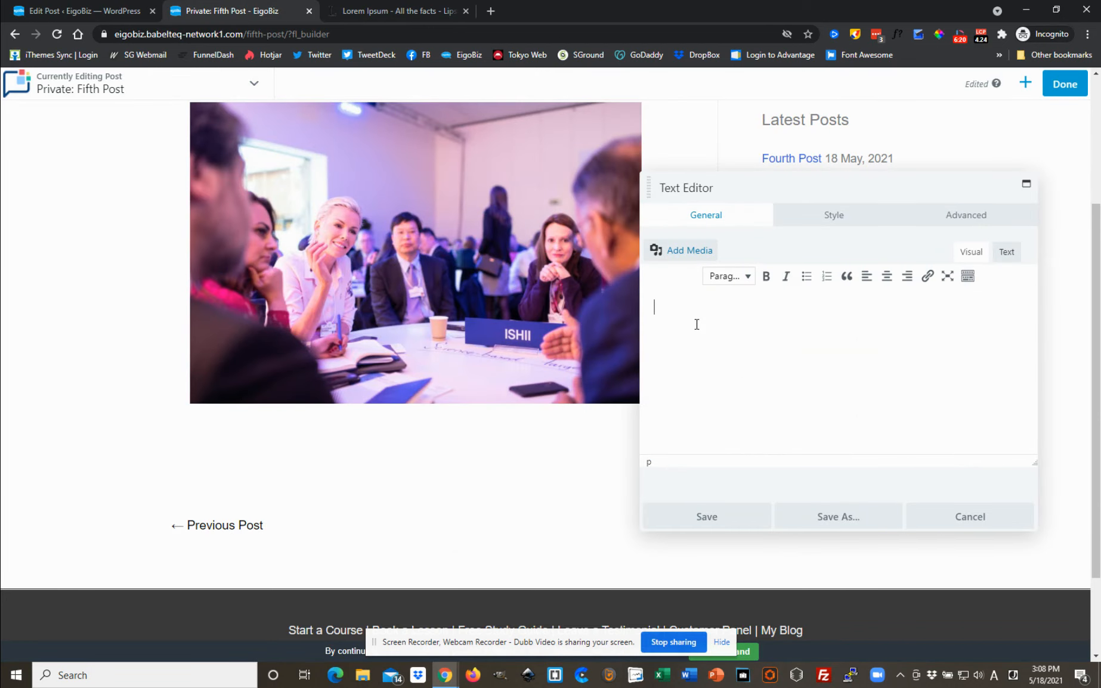
{"action": "key", "text": "ctrl+v"}
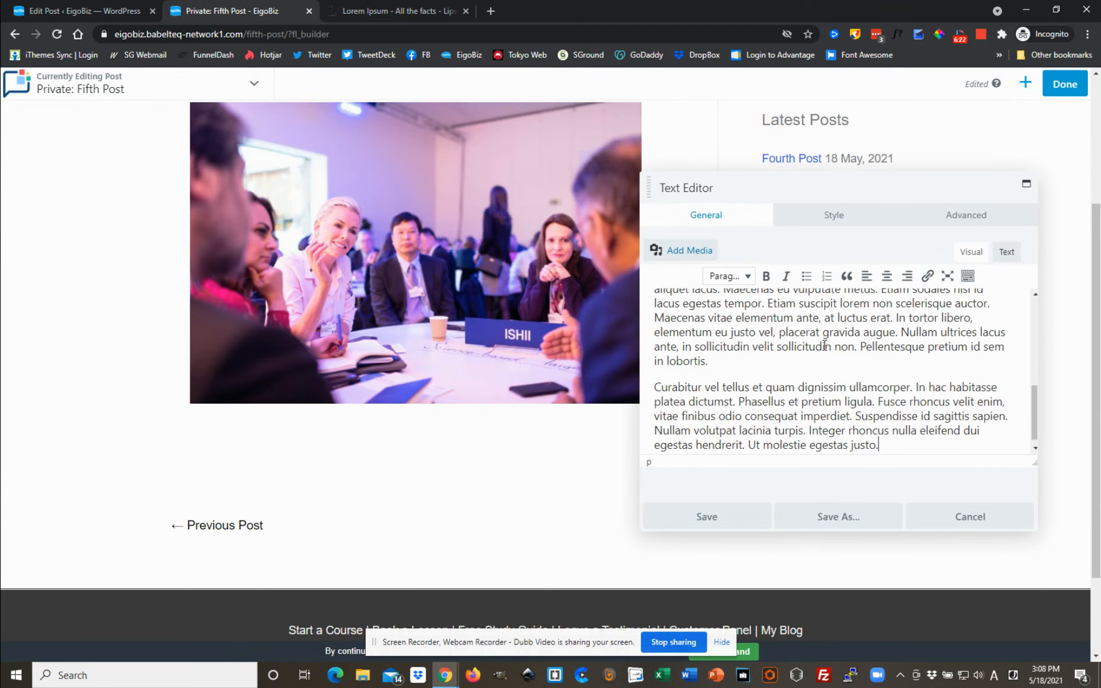
{"action": "left_click", "coordinate": [742, 513]}
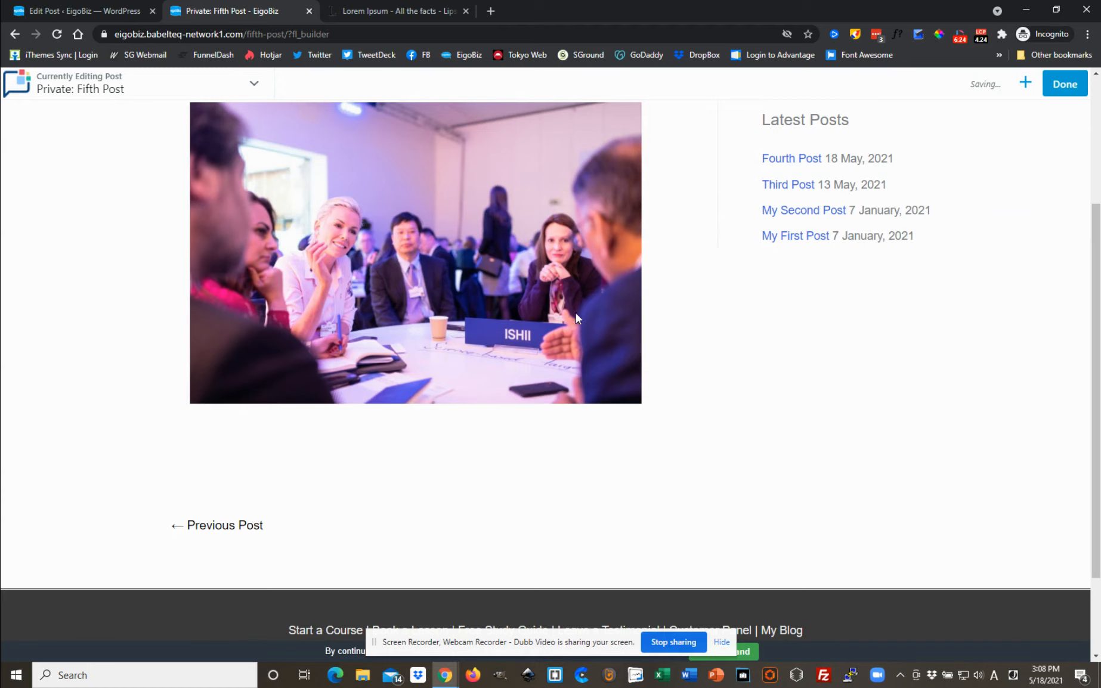
Finish editing Fifth Post's layout and publish the changes.
{"action": "scroll", "coordinate": [518, 282], "scroll_direction": "down", "scroll_amount": 3}
{"action": "scroll", "coordinate": [517, 295], "scroll_direction": "up", "scroll_amount": 5}
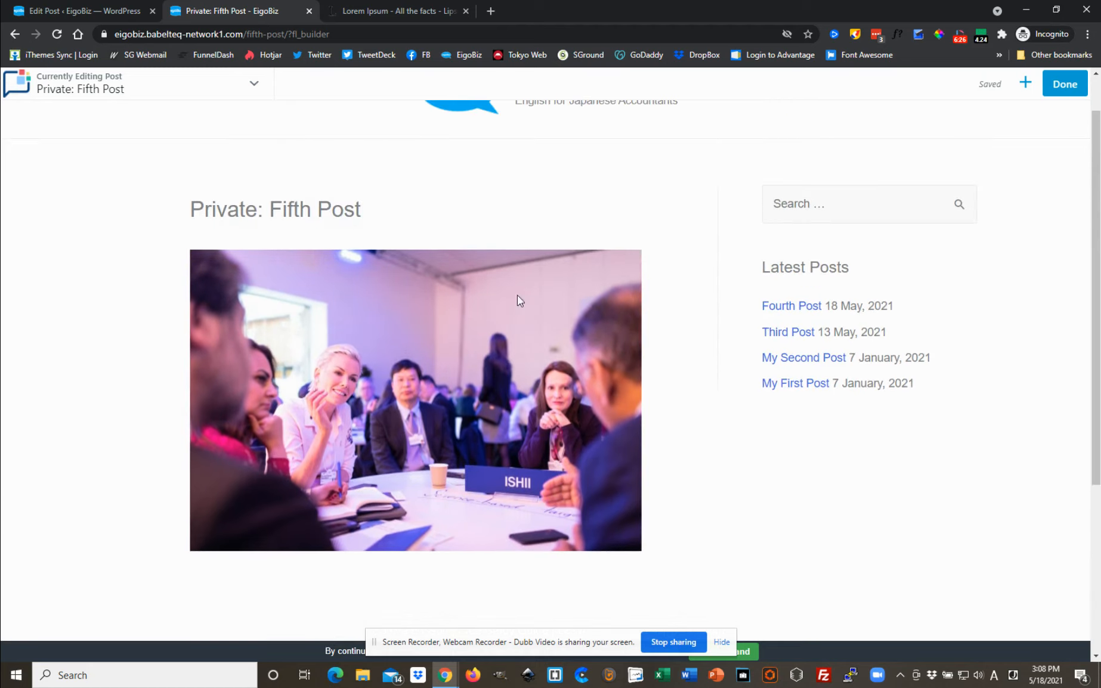
{"action": "scroll", "coordinate": [517, 295], "scroll_direction": "up", "scroll_amount": 1}
{"action": "scroll", "coordinate": [511, 306], "scroll_direction": "down", "scroll_amount": 5}
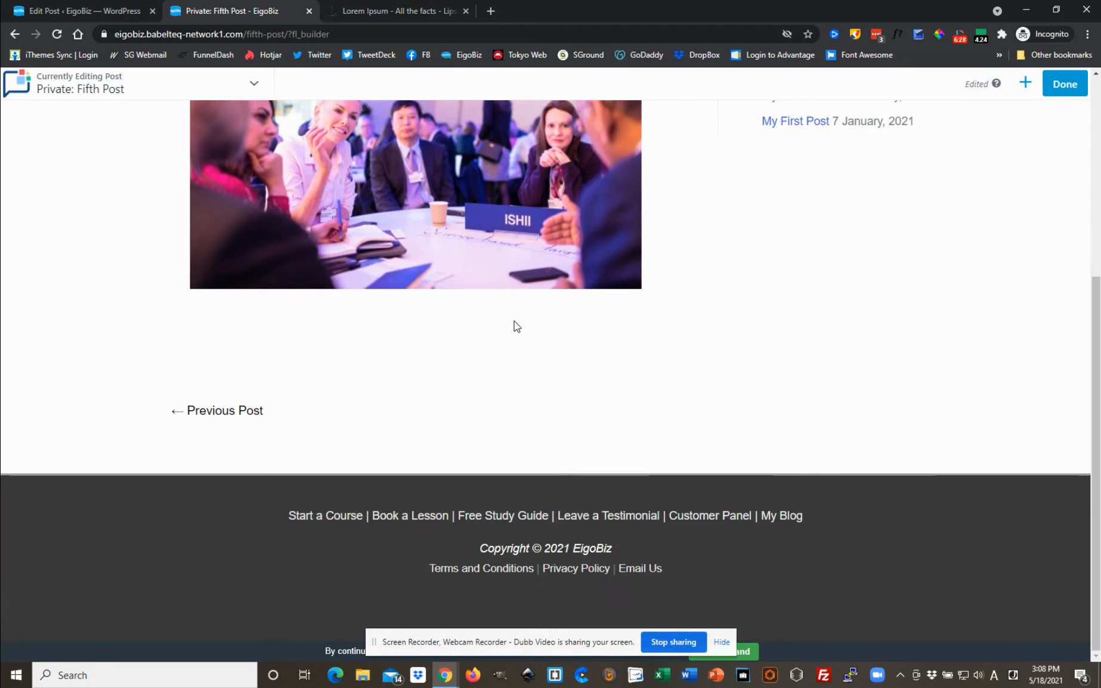
{"action": "scroll", "coordinate": [528, 337], "scroll_direction": "up", "scroll_amount": 5}
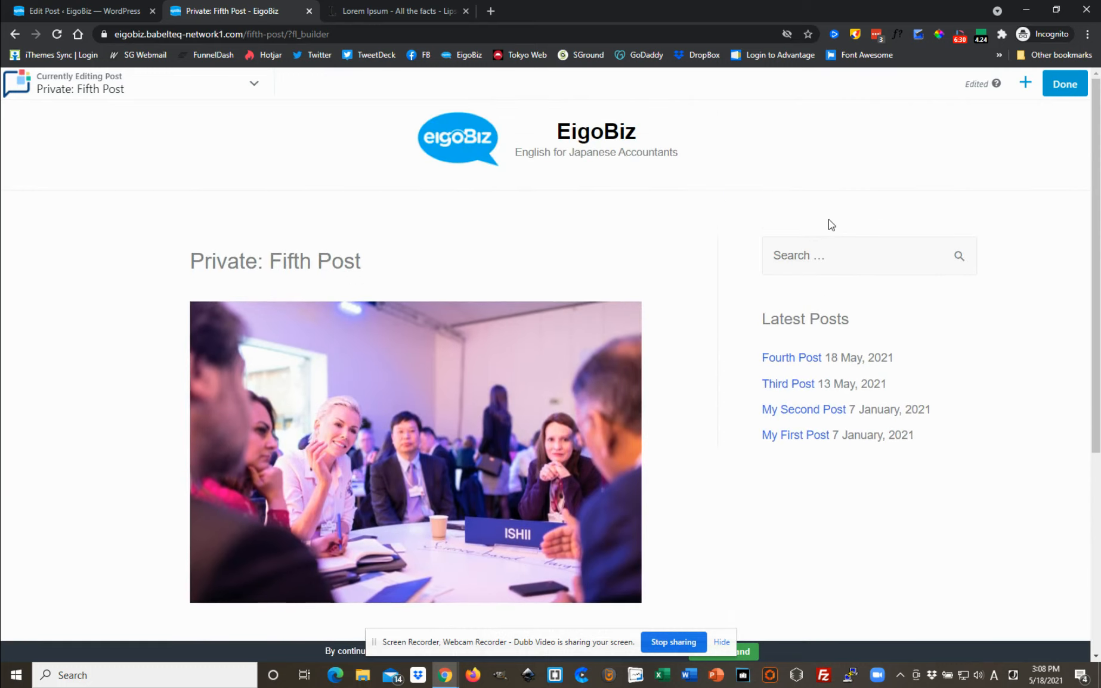
{"action": "left_click", "coordinate": [1061, 84]}
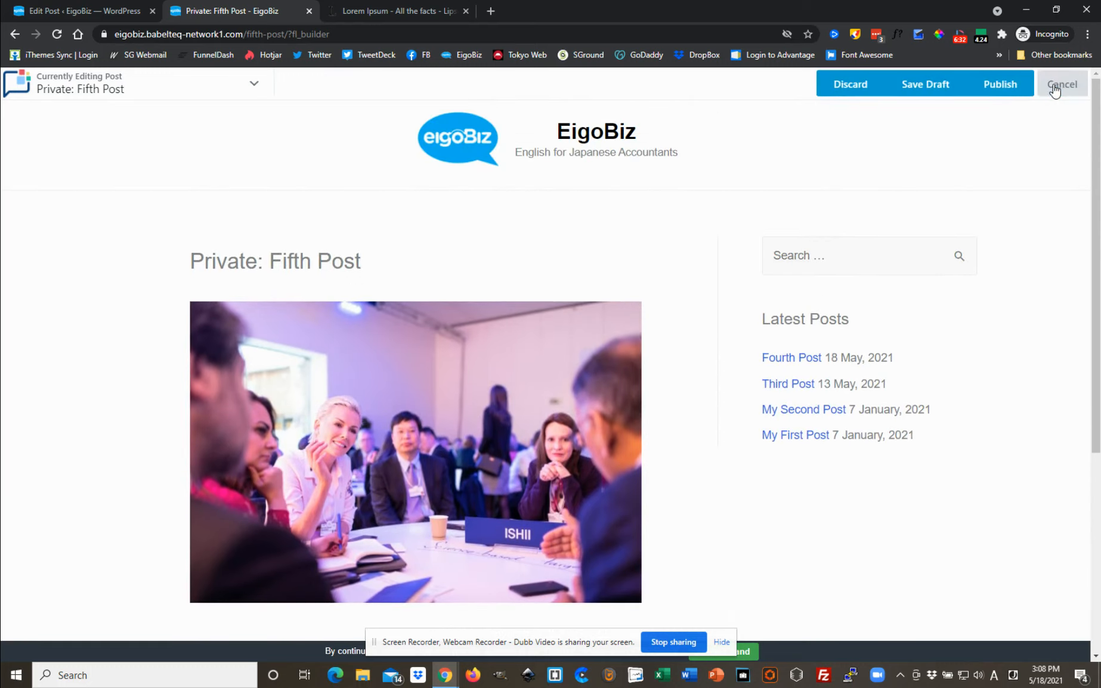
{"action": "left_click", "coordinate": [1004, 88]}
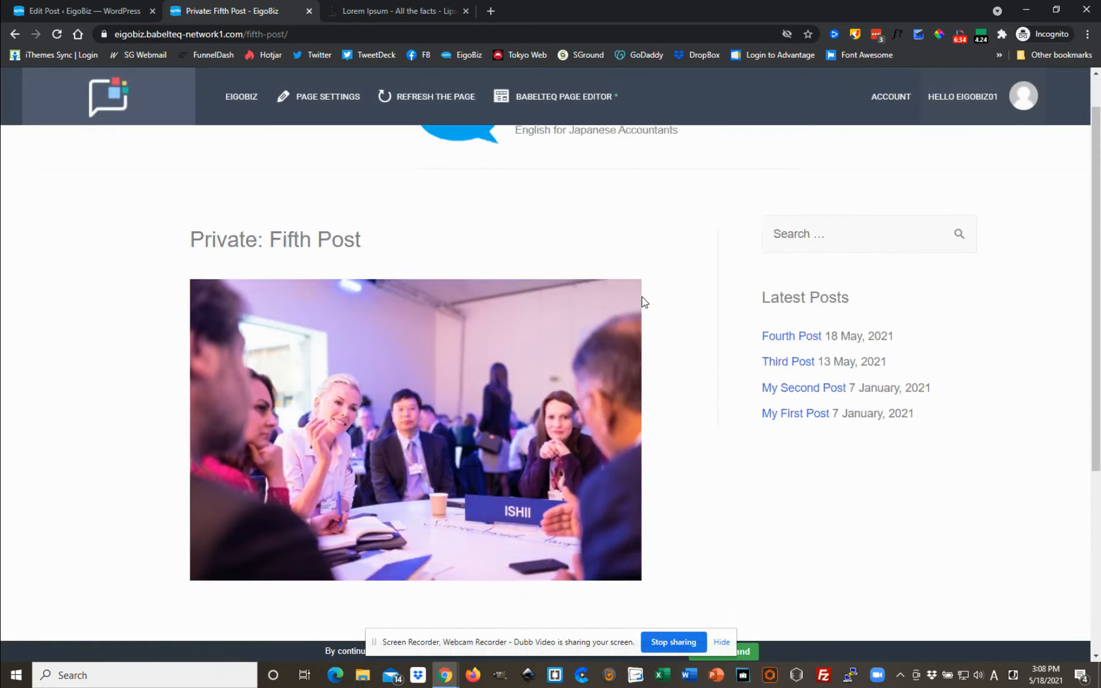
Reopen Fifth Post in the BabelTEQ Page Editor and add an empty paragraph after the text module's first paragraph.
{"action": "scroll", "coordinate": [680, 306], "scroll_direction": "down", "scroll_amount": 10}
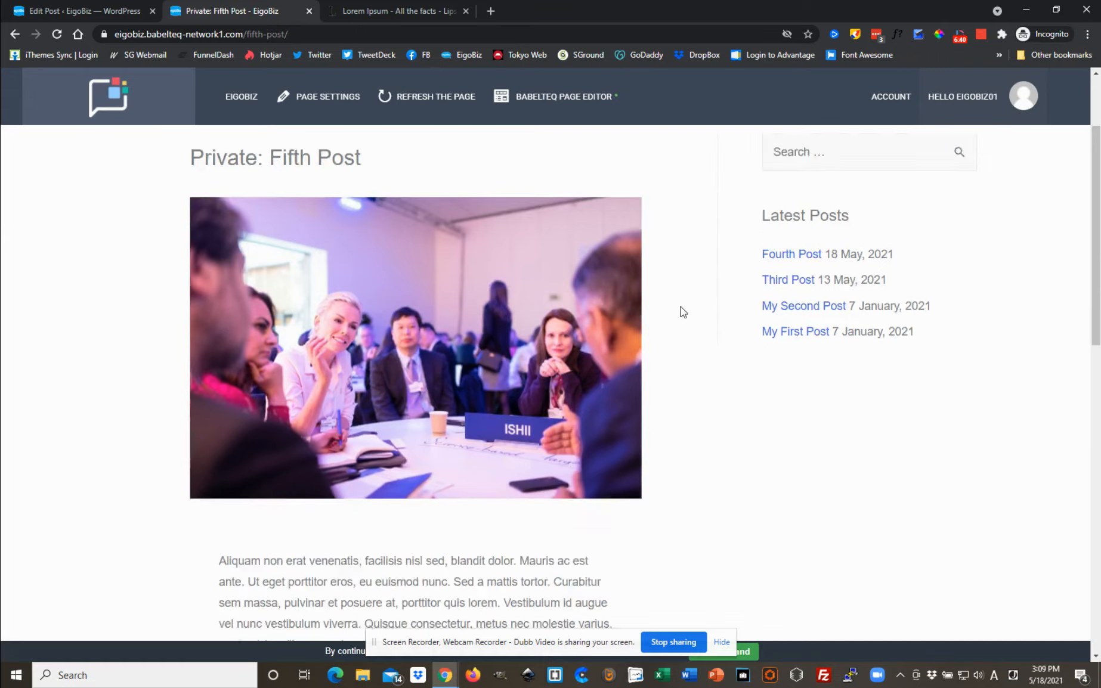
{"action": "scroll", "coordinate": [539, 347], "scroll_direction": "up", "scroll_amount": 7}
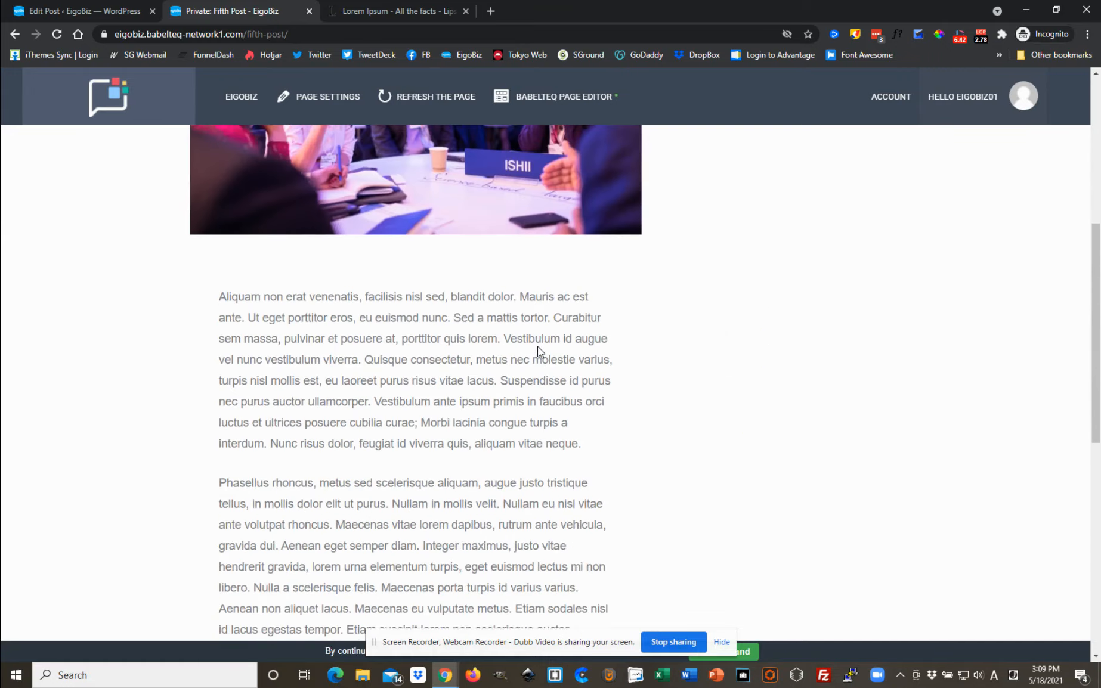
{"action": "scroll", "coordinate": [529, 388], "scroll_direction": "up", "scroll_amount": 4}
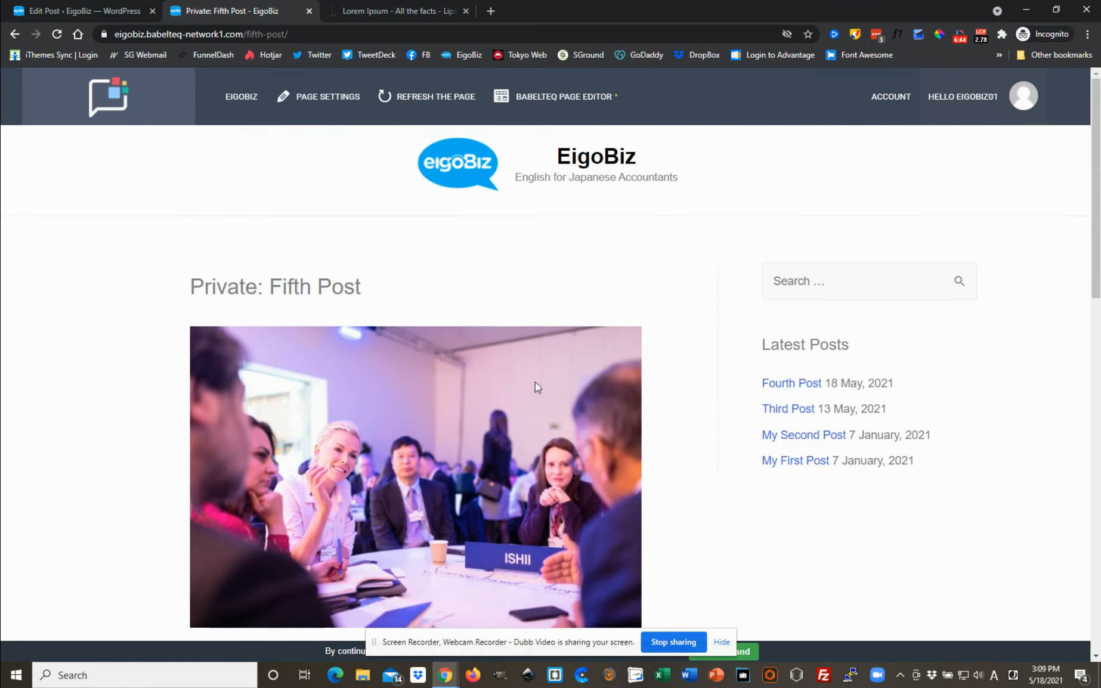
{"action": "scroll", "coordinate": [1044, 477], "scroll_direction": "down", "scroll_amount": 2}
{"action": "left_click", "coordinate": [561, 113]}
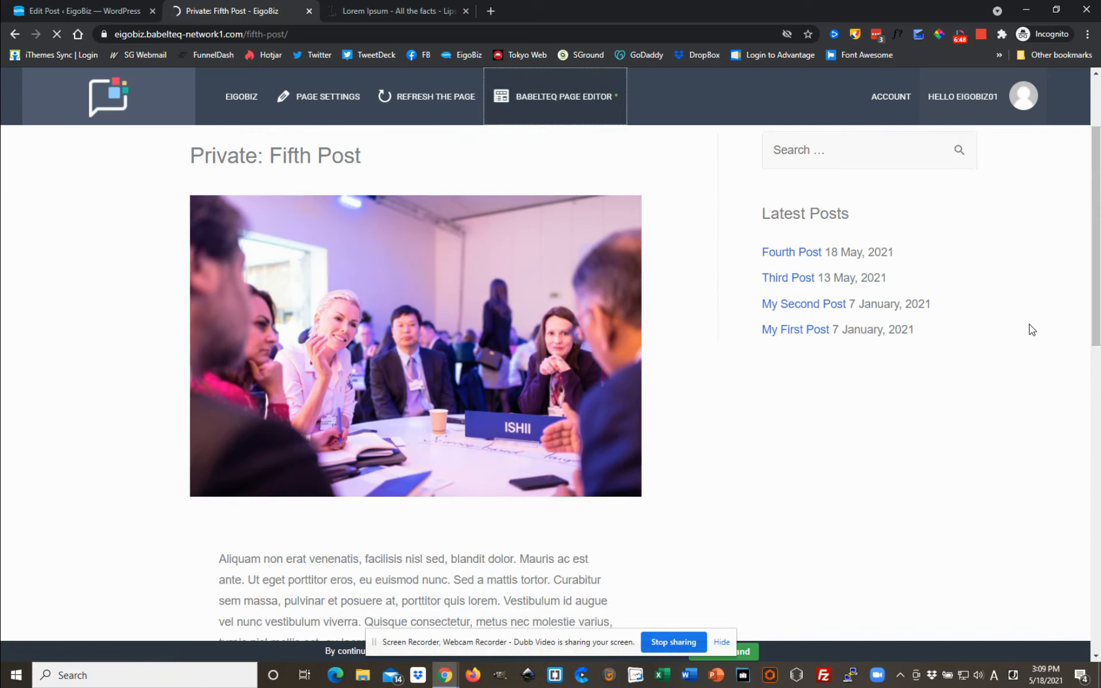
{"action": "scroll", "coordinate": [860, 346], "scroll_direction": "down", "scroll_amount": 7}
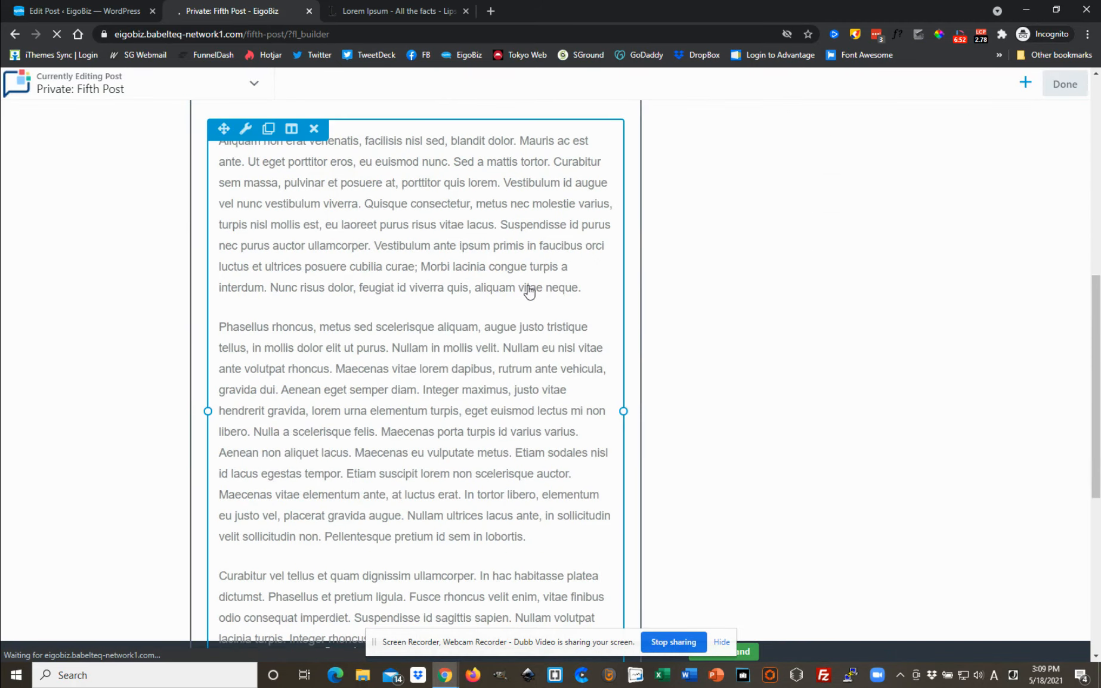
{"action": "left_click", "coordinate": [528, 292]}
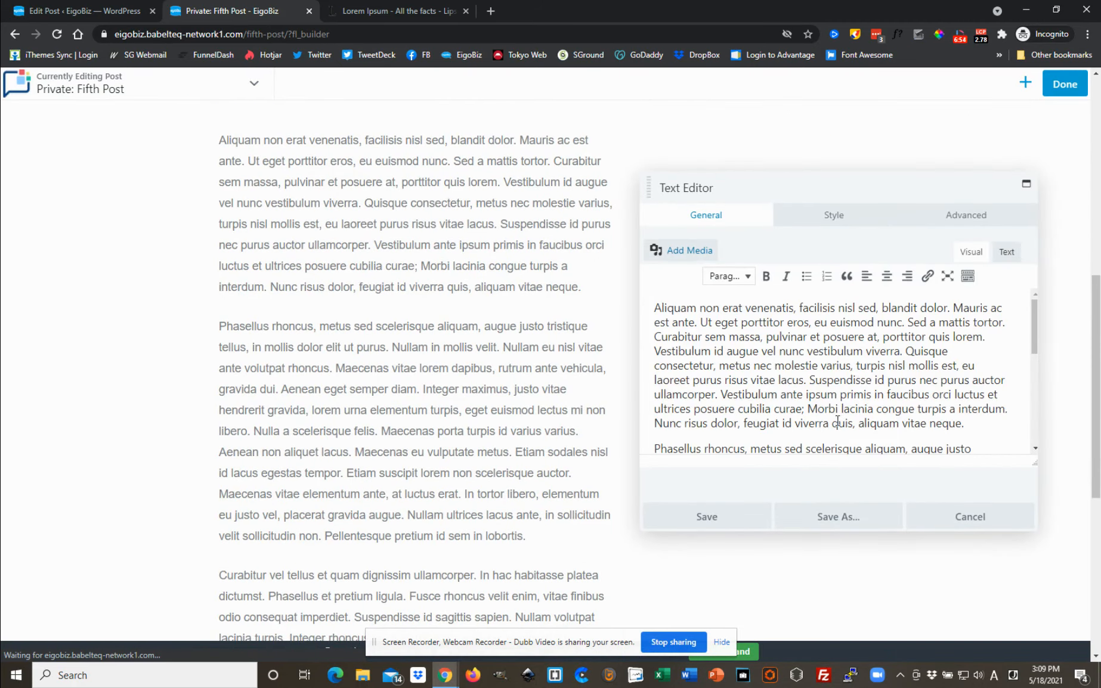
{"action": "scroll", "coordinate": [838, 421], "scroll_direction": "down", "scroll_amount": 3}
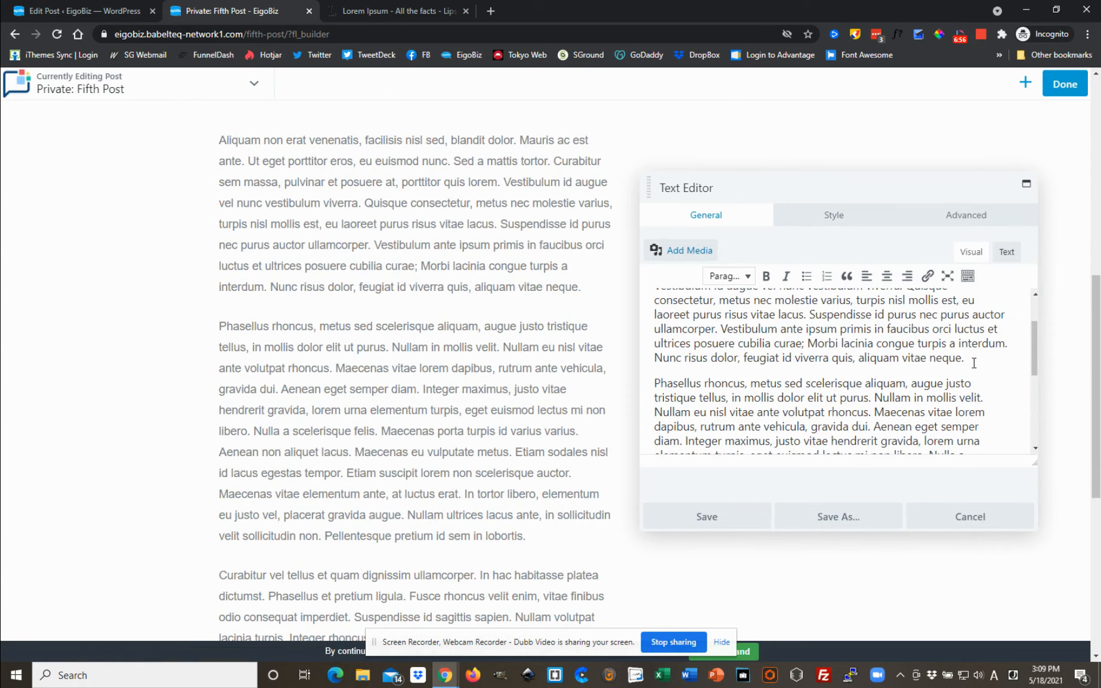
{"action": "key", "text": "Return"}
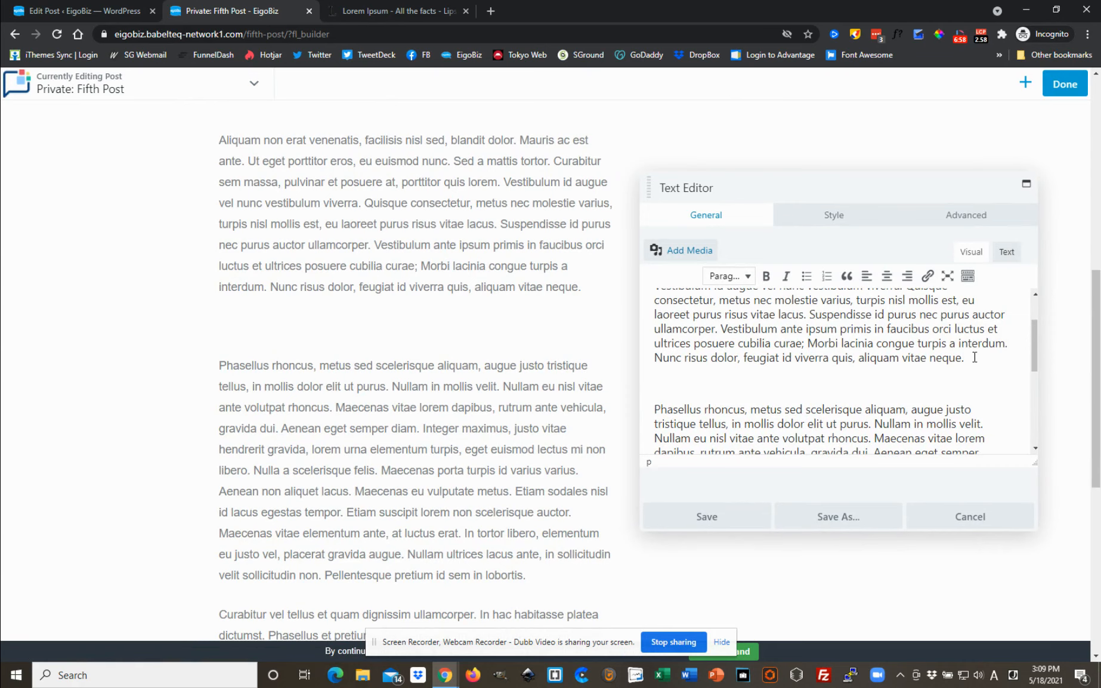
Search Instant Images for "seminar" and insert the wide auditorium photo with a speaker on stage into the empty paragraph.
{"action": "left_click", "coordinate": [671, 250]}
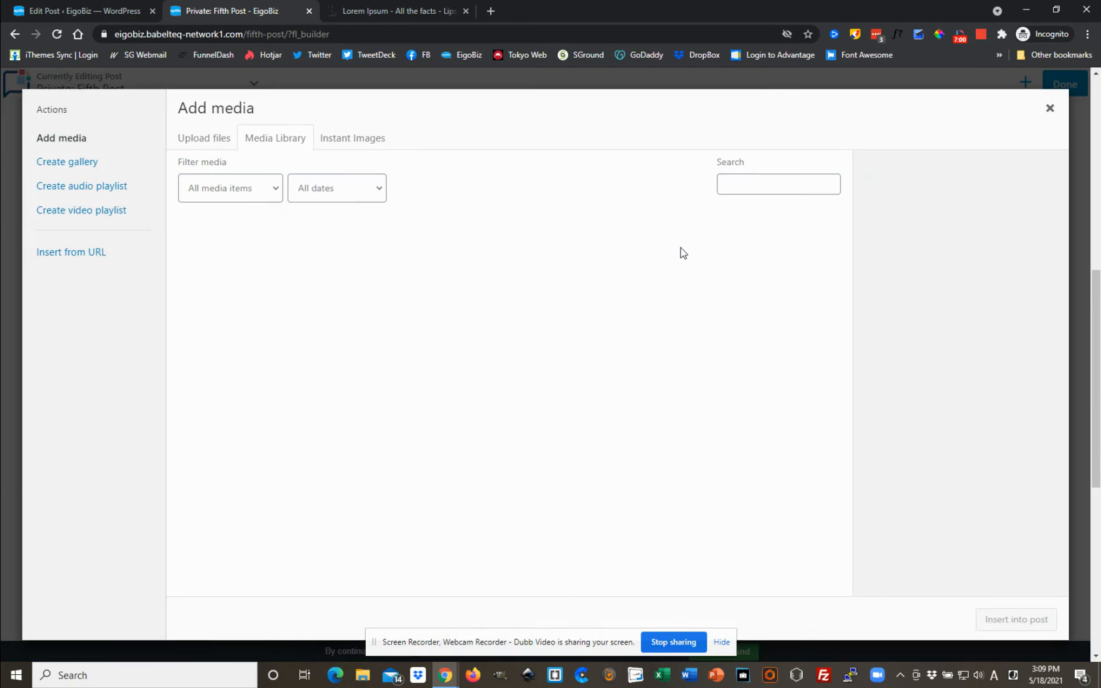
{"action": "left_click", "coordinate": [366, 142]}
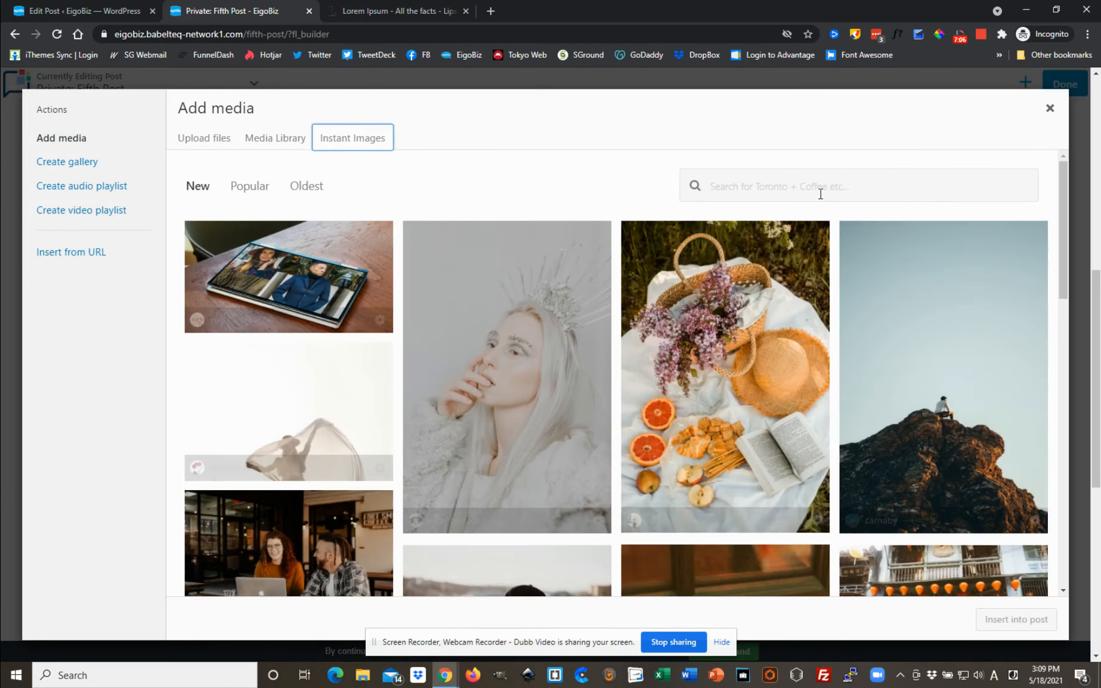
{"action": "left_click", "coordinate": [821, 194]}
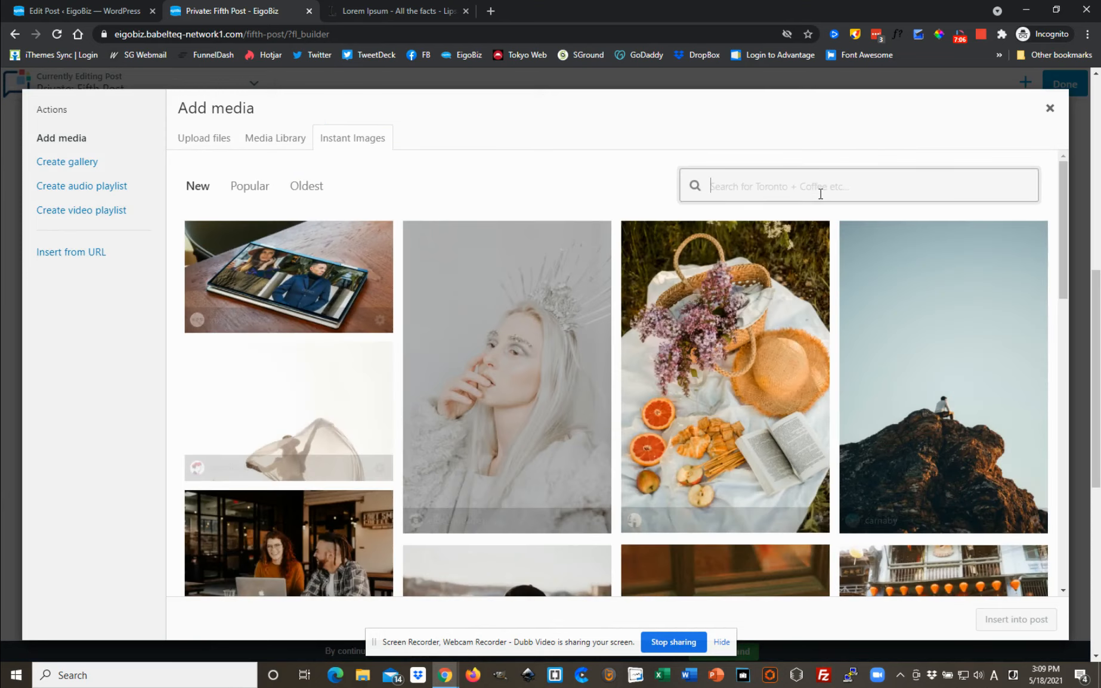
{"action": "type", "text": "seminar"}
{"action": "key", "text": "Return"}
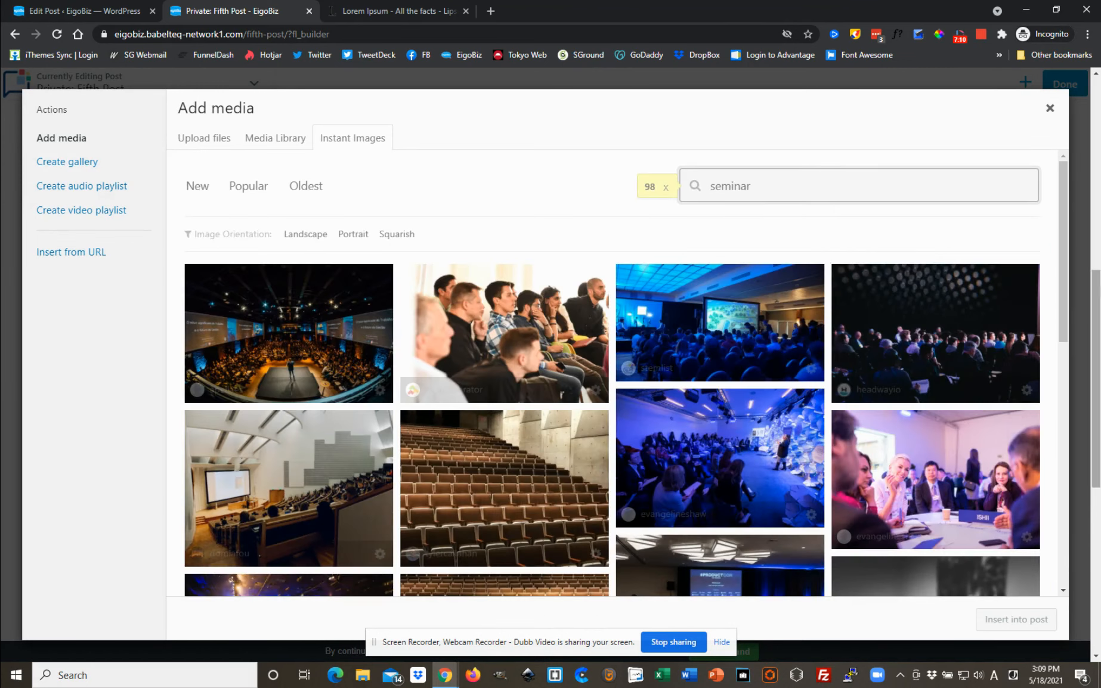
{"action": "left_click", "coordinate": [291, 335]}
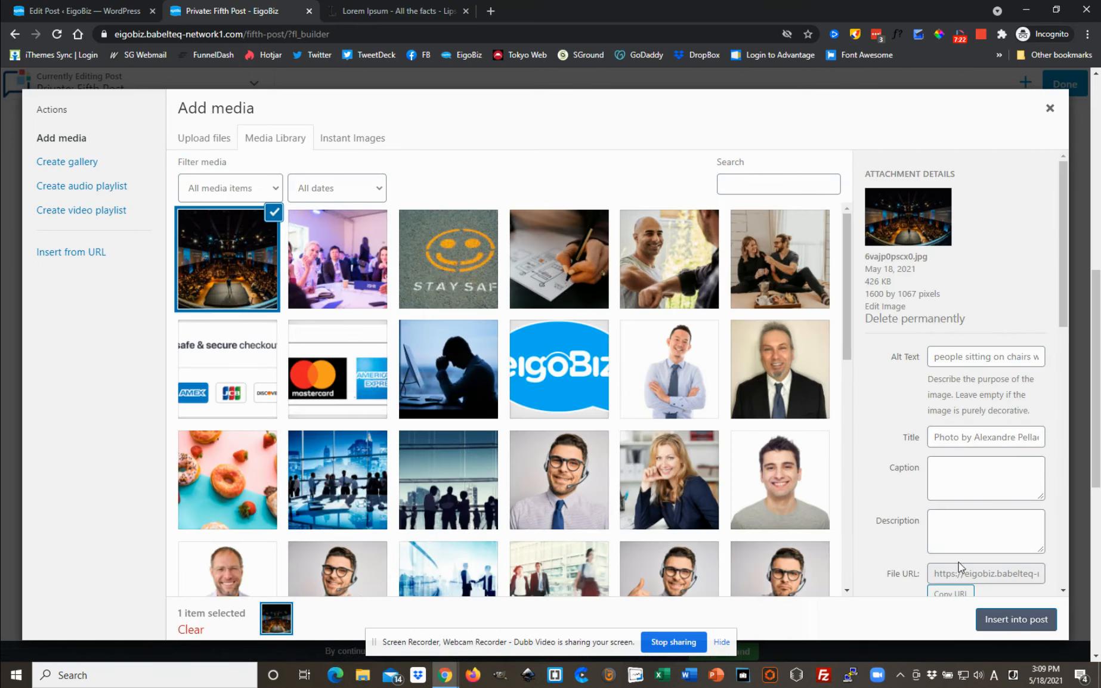
{"action": "left_click", "coordinate": [1020, 621]}
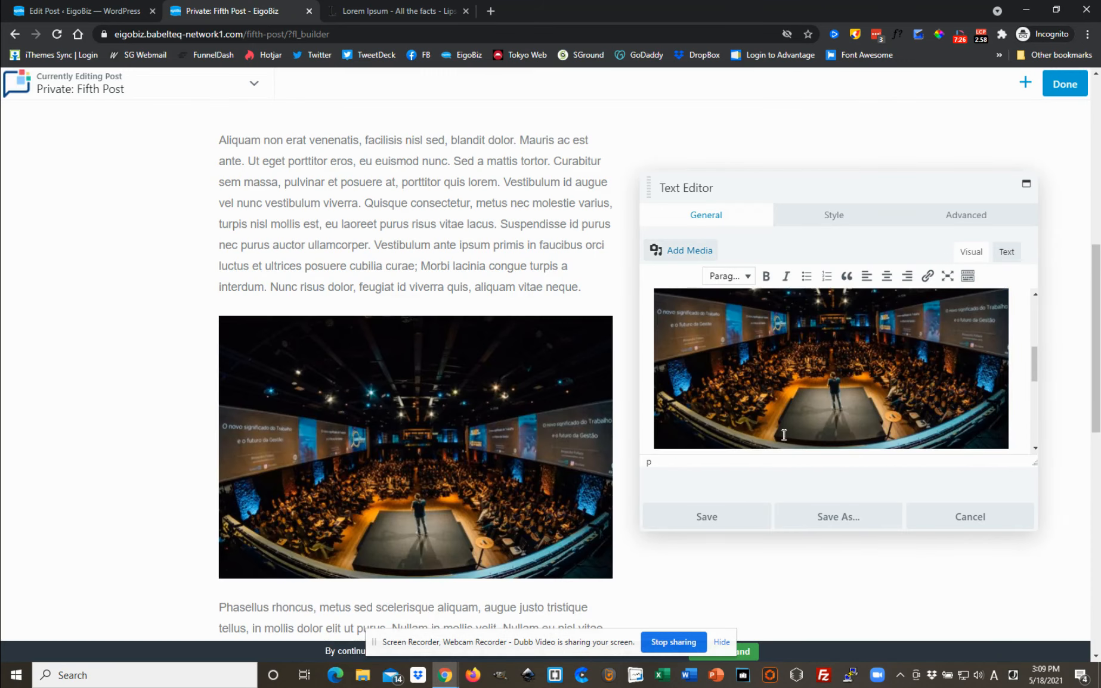
Save the text module, finish editing the Fifth Post layout and publish the changes.
{"action": "left_click", "coordinate": [715, 523]}
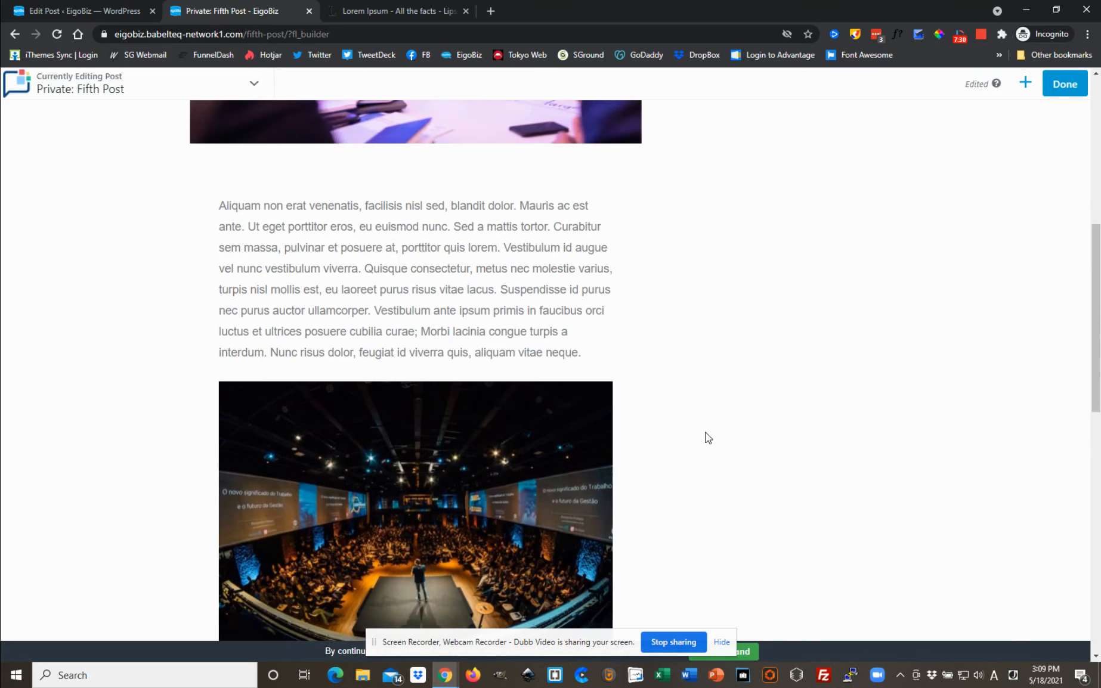
{"action": "left_click", "coordinate": [1072, 89]}
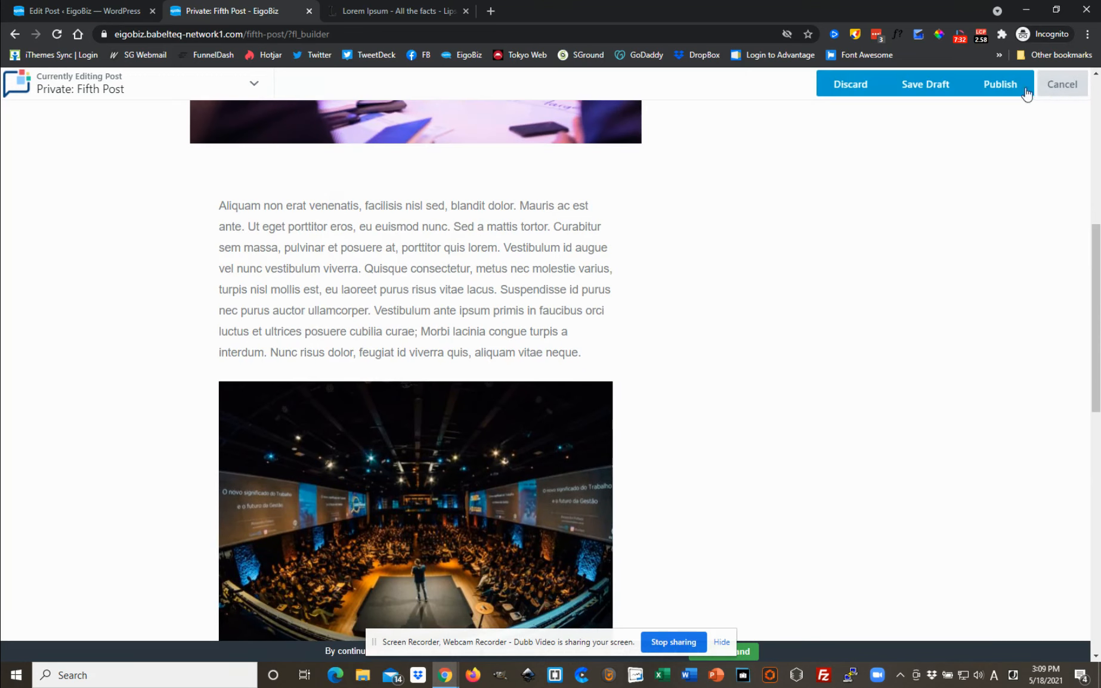
{"action": "left_click", "coordinate": [1004, 86]}
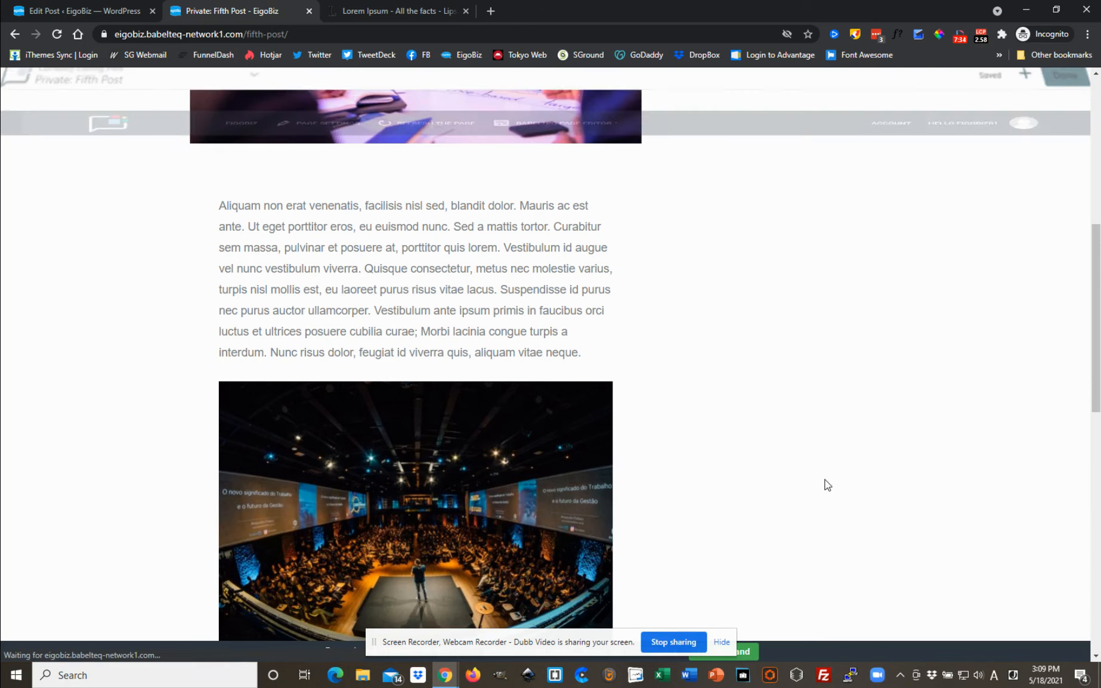
Review the published Fifth Post from title to footer, checking the featured image, paragraphs and inserted seminar photo.
{"action": "scroll", "coordinate": [732, 452], "scroll_direction": "down", "scroll_amount": 15}
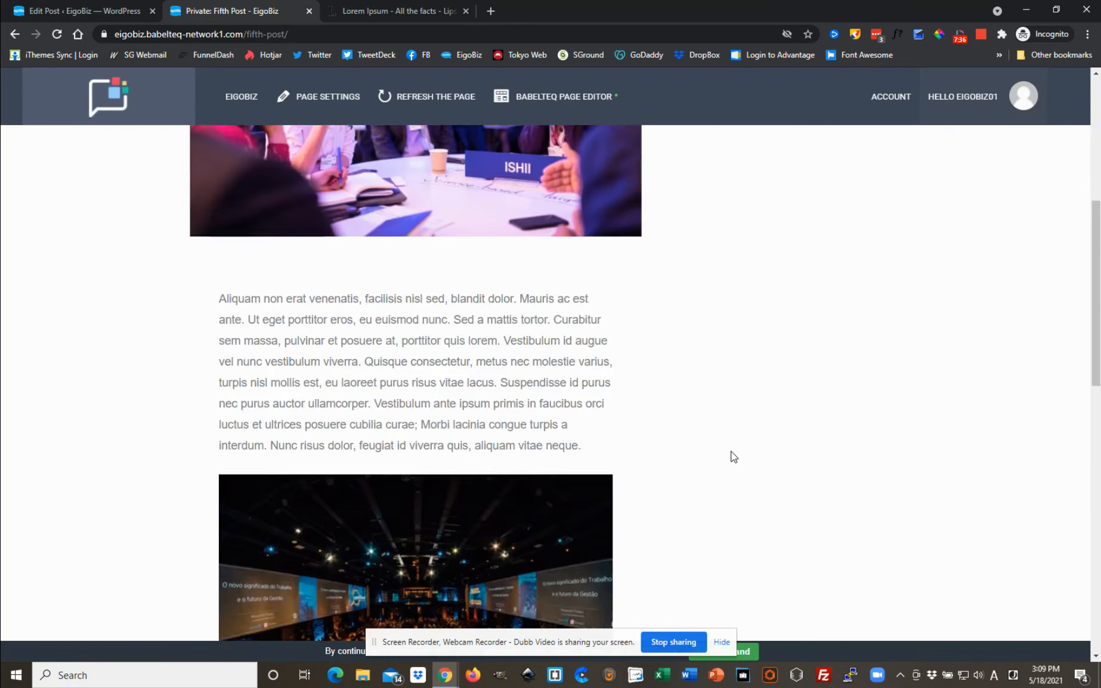
{"action": "scroll", "coordinate": [668, 448], "scroll_direction": "down", "scroll_amount": 4}
{"action": "scroll", "coordinate": [471, 437], "scroll_direction": "up", "scroll_amount": 15}
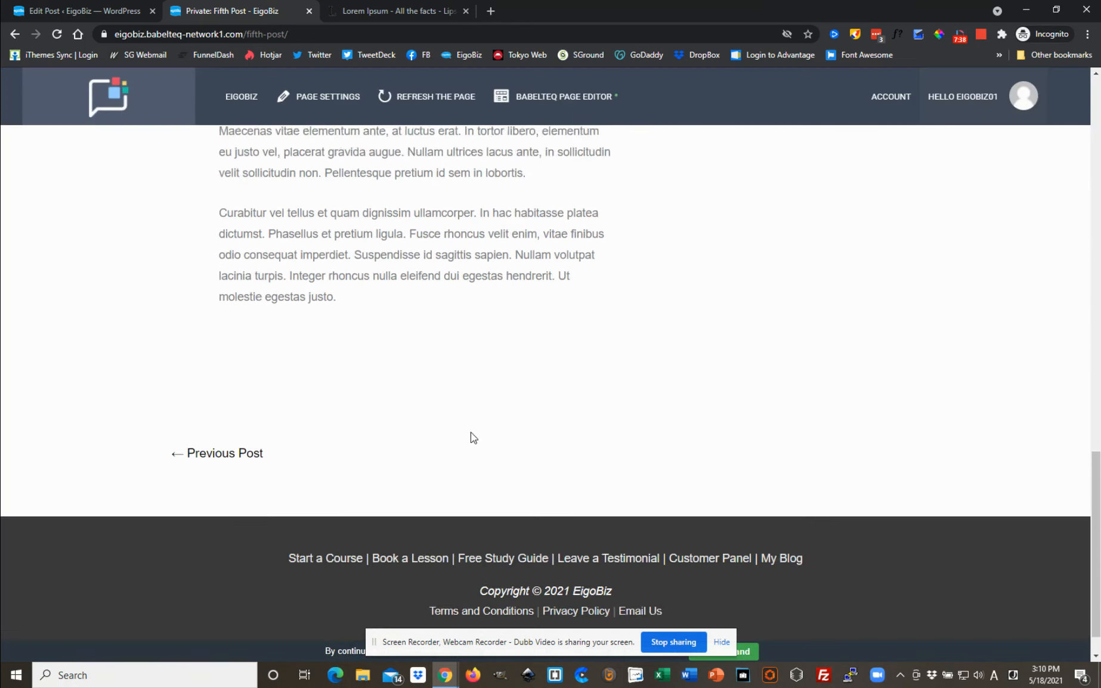
{"action": "scroll", "coordinate": [537, 314], "scroll_direction": "up", "scroll_amount": 5}
{"action": "scroll", "coordinate": [537, 319], "scroll_direction": "down", "scroll_amount": 10}
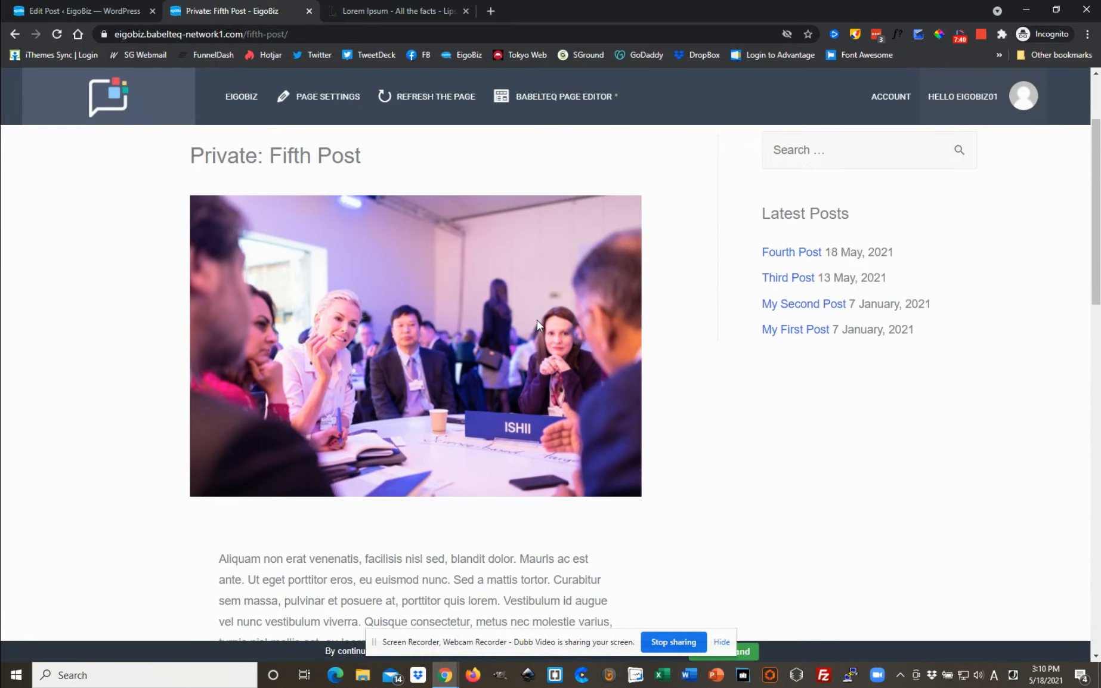
{"action": "scroll", "coordinate": [520, 359], "scroll_direction": "down", "scroll_amount": 9}
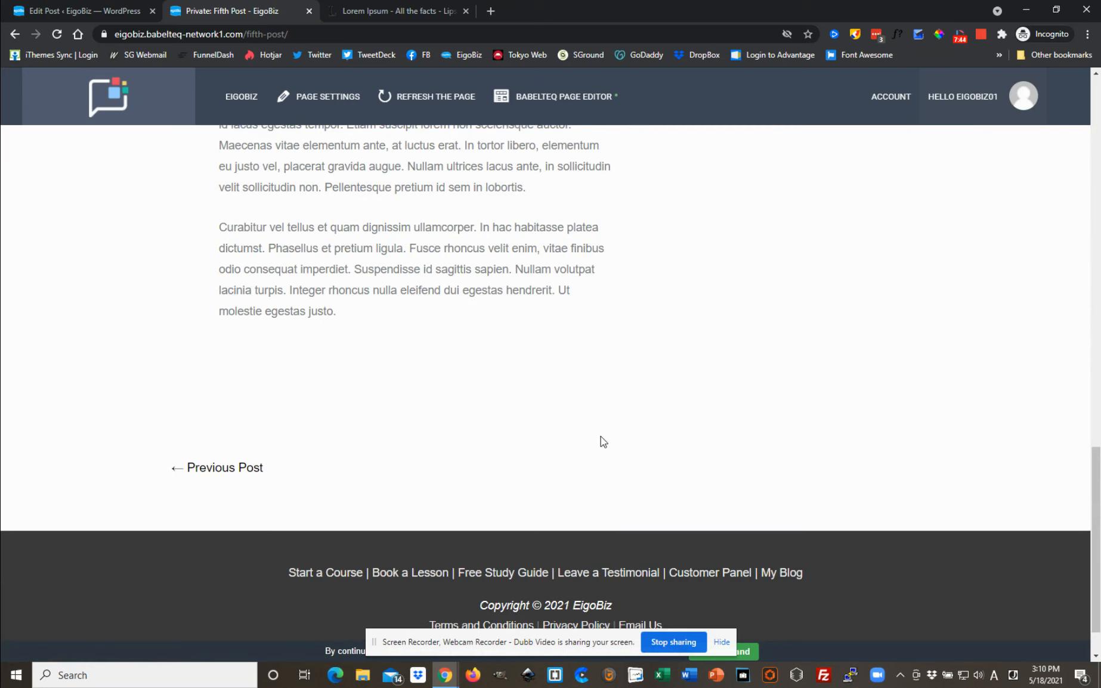
{"action": "scroll", "coordinate": [563, 428], "scroll_direction": "up", "scroll_amount": 15}
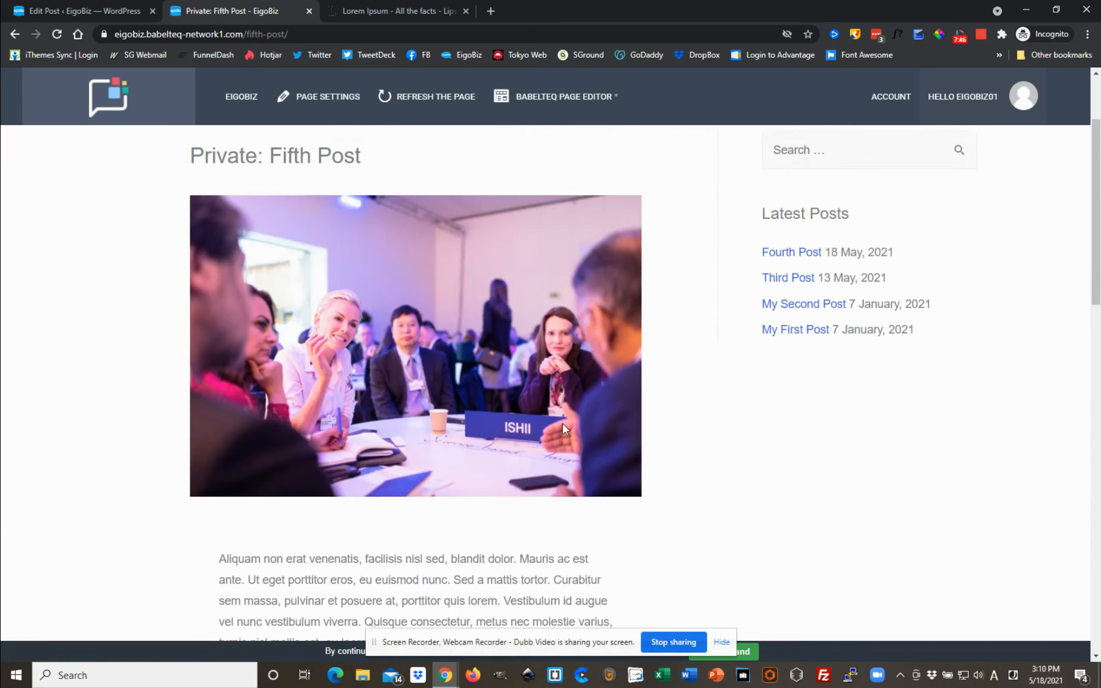
{"action": "scroll", "coordinate": [563, 424], "scroll_direction": "up", "scroll_amount": 3}
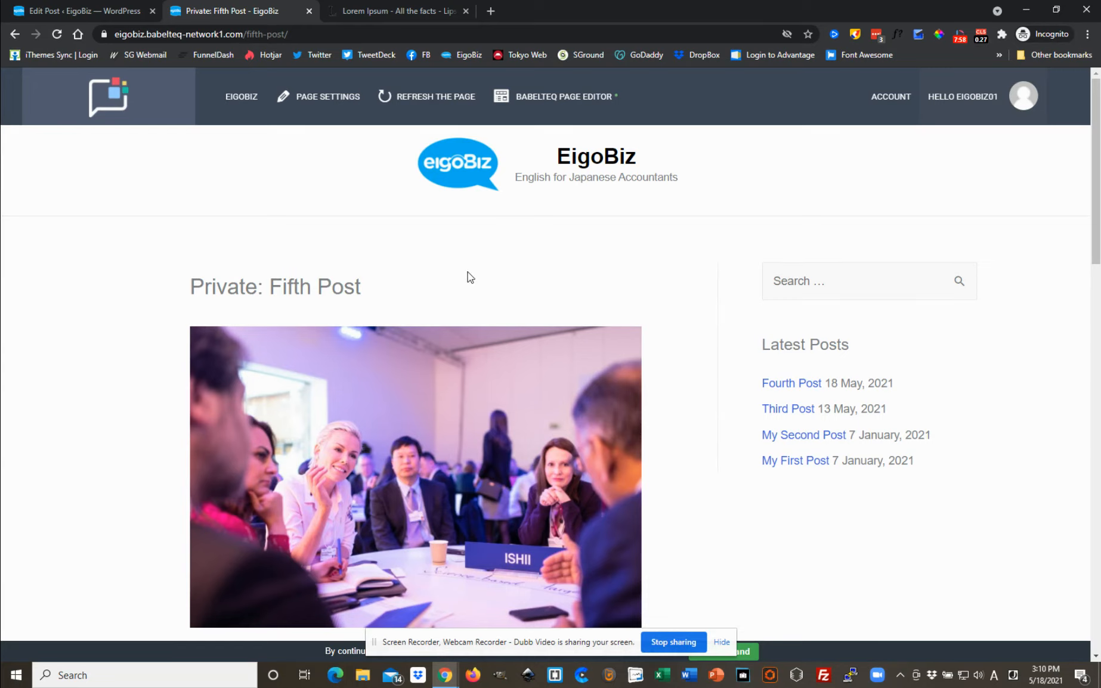
{"action": "scroll", "coordinate": [468, 273], "scroll_direction": "down", "scroll_amount": 1}
{"action": "scroll", "coordinate": [469, 273], "scroll_direction": "up", "scroll_amount": 1}
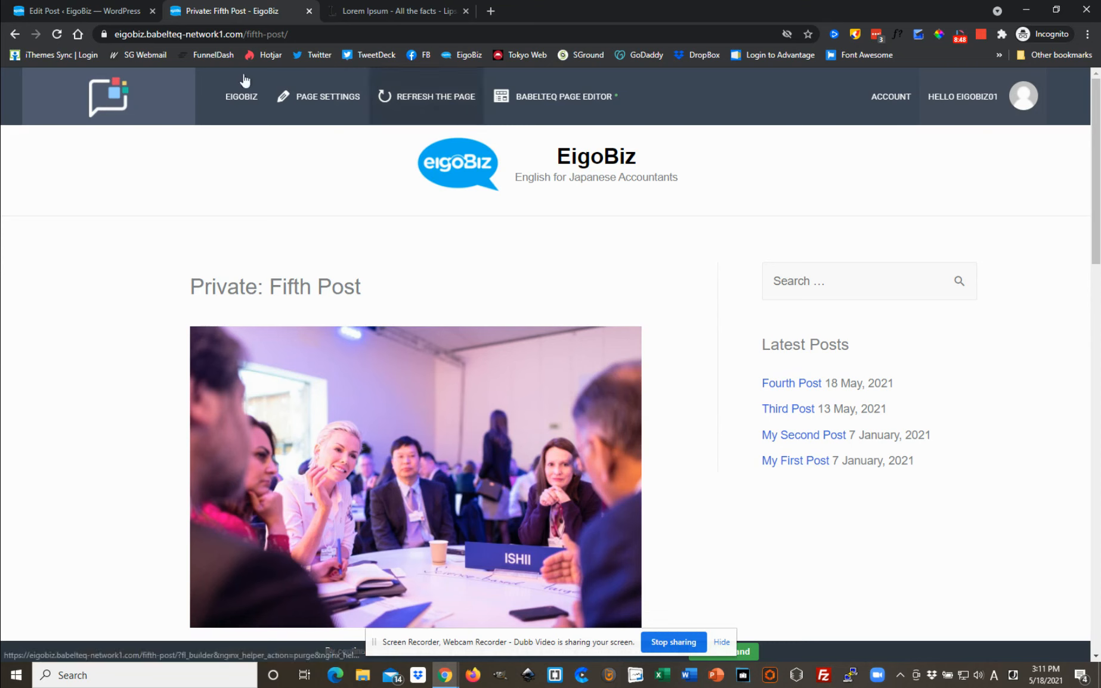
Change Fifth Post's visibility to Public on its Edit Post screen and update the post.
{"action": "left_click", "coordinate": [78, 10]}
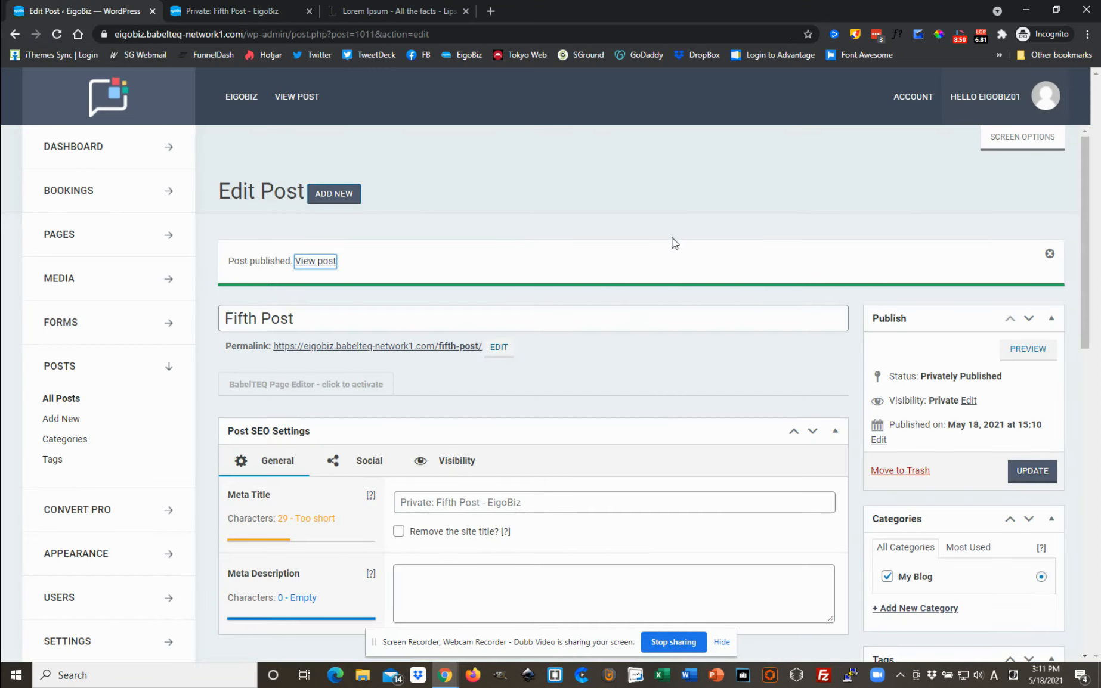
{"action": "scroll", "coordinate": [802, 327], "scroll_direction": "down", "scroll_amount": 2}
{"action": "scroll", "coordinate": [777, 335], "scroll_direction": "up", "scroll_amount": 2}
{"action": "left_click", "coordinate": [788, 207]}
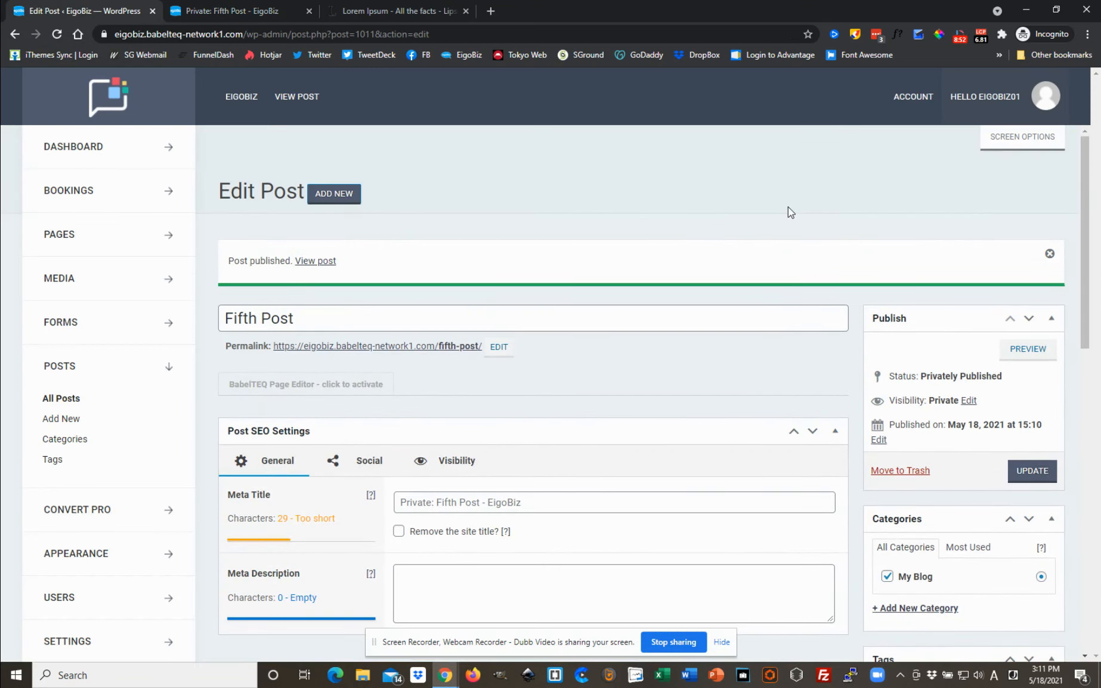
{"action": "left_click", "coordinate": [967, 401]}
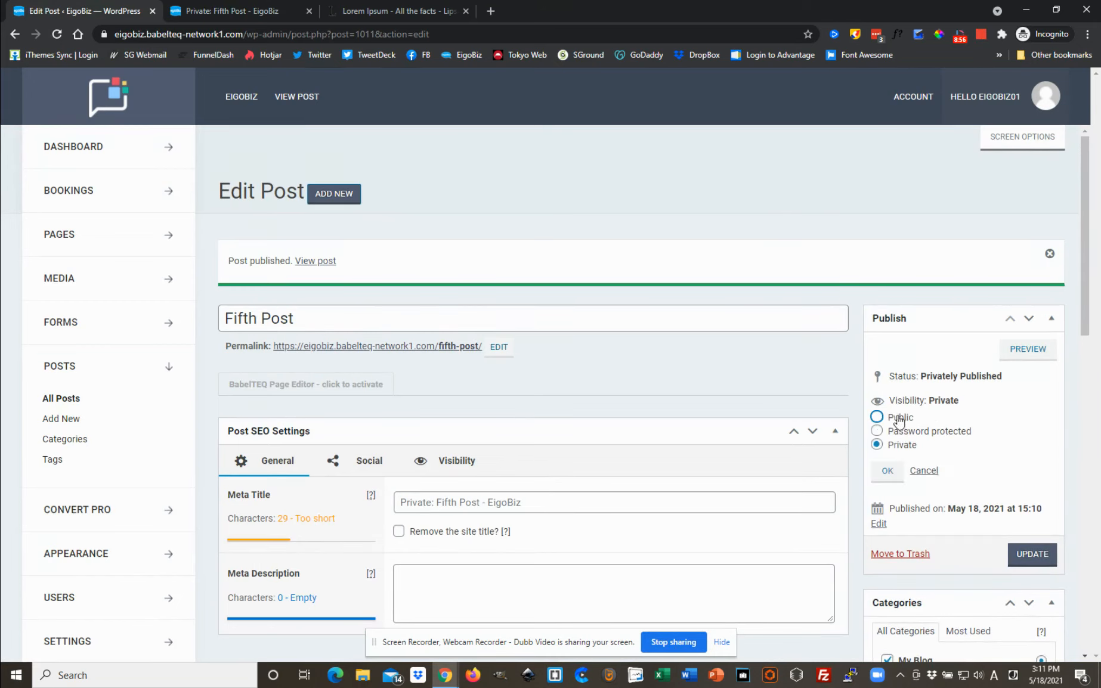
{"action": "left_click", "coordinate": [879, 419]}
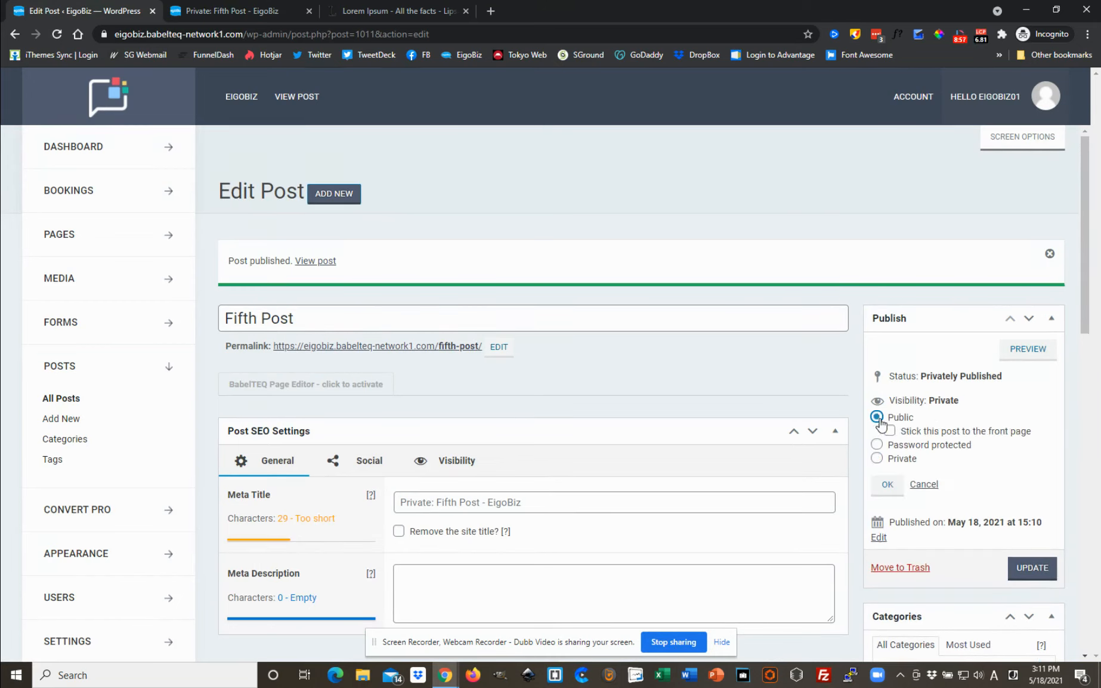
{"action": "left_click", "coordinate": [891, 486]}
{"action": "left_click", "coordinate": [1030, 477]}
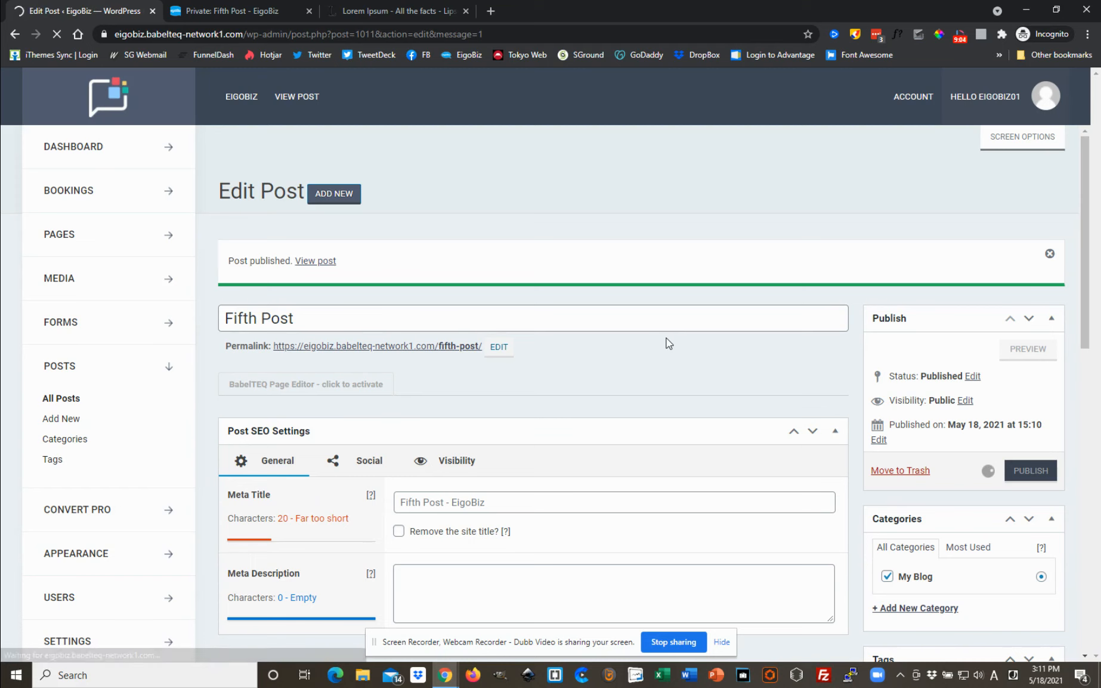
Refresh the live Fifth Post page and check its title, content and the Latest Posts list.
{"action": "left_click", "coordinate": [233, 12]}
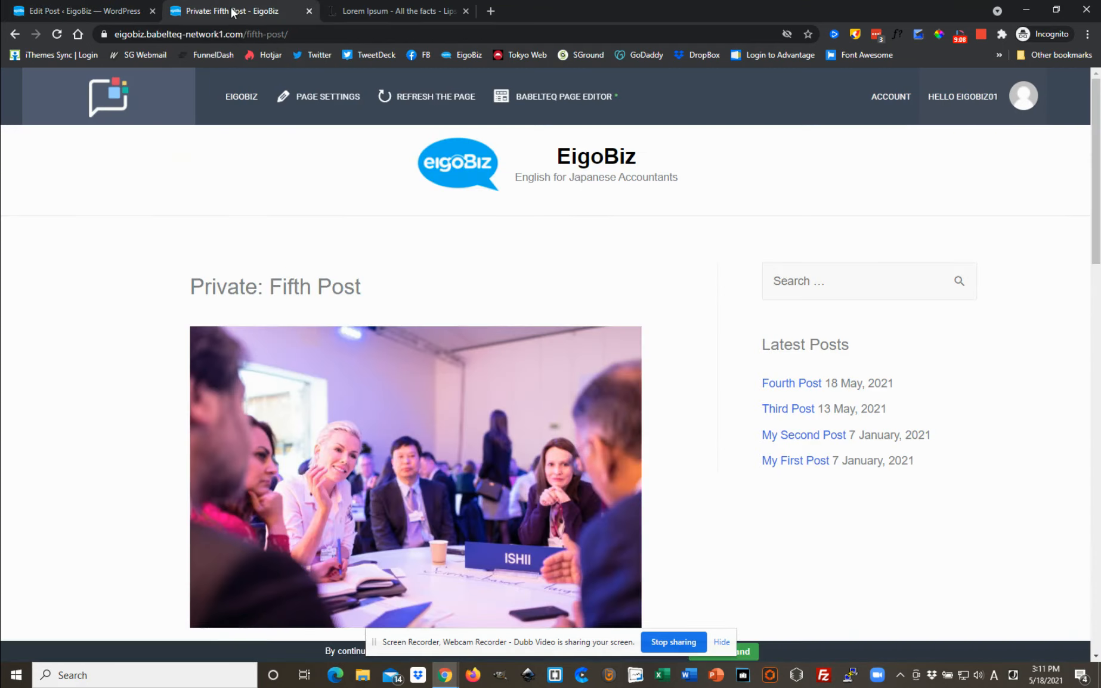
{"action": "left_click", "coordinate": [431, 108]}
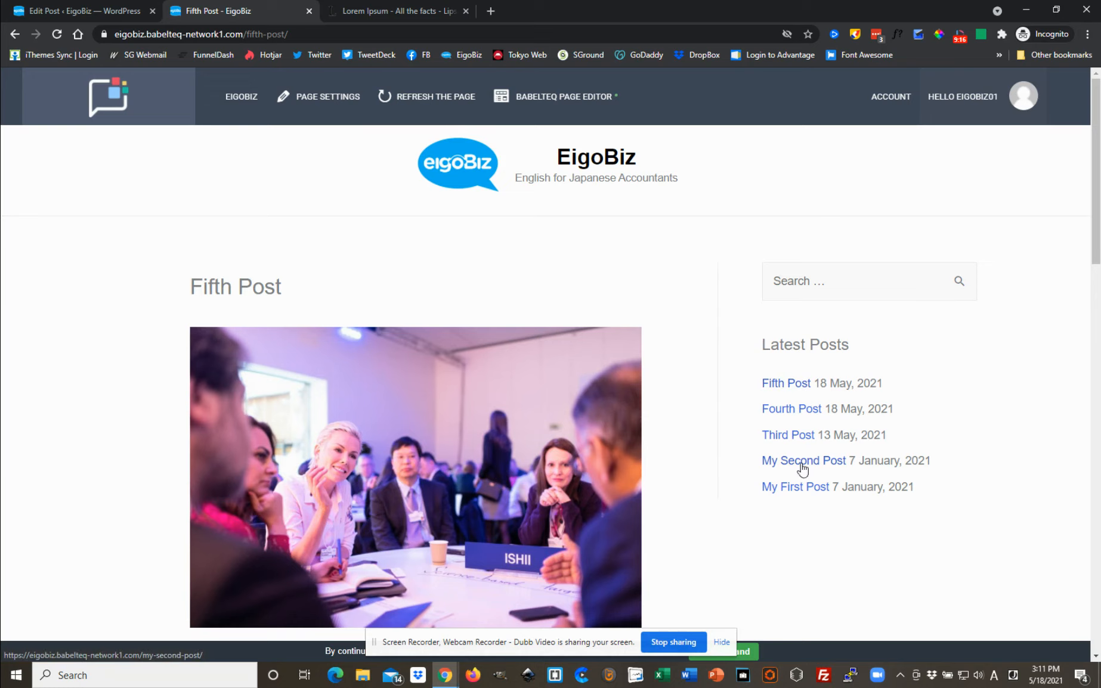
{"action": "scroll", "coordinate": [835, 504], "scroll_direction": "down", "scroll_amount": 2}
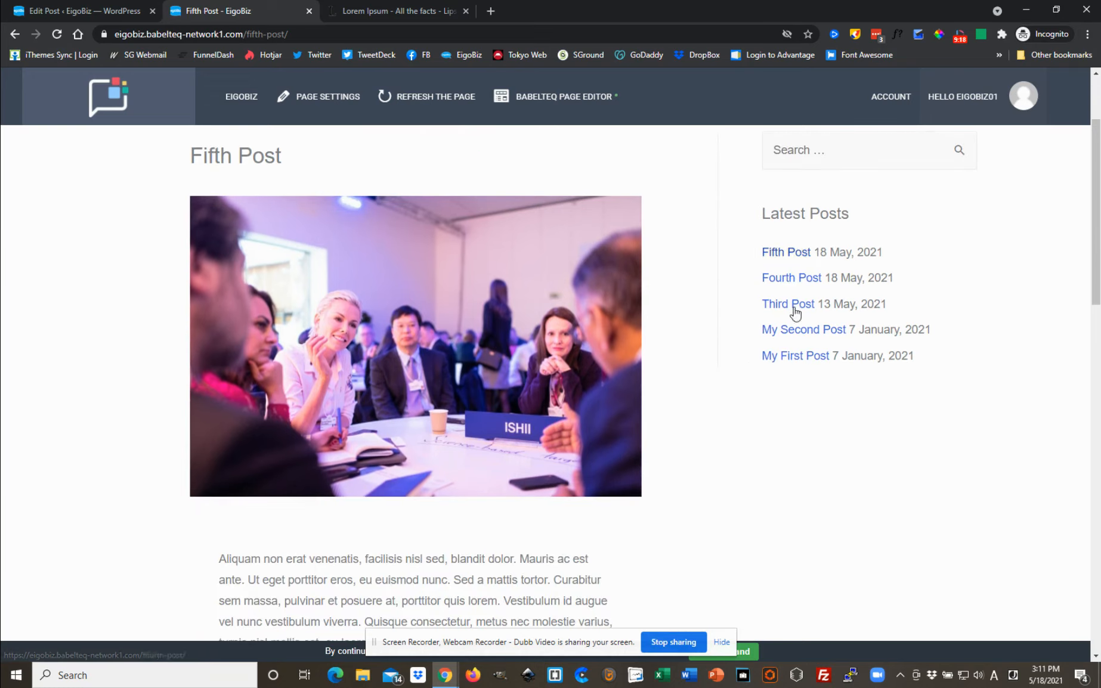
{"action": "scroll", "coordinate": [801, 396], "scroll_direction": "down", "scroll_amount": 2}
{"action": "scroll", "coordinate": [800, 394], "scroll_direction": "down", "scroll_amount": 5}
{"action": "scroll", "coordinate": [797, 383], "scroll_direction": "up", "scroll_amount": 9}
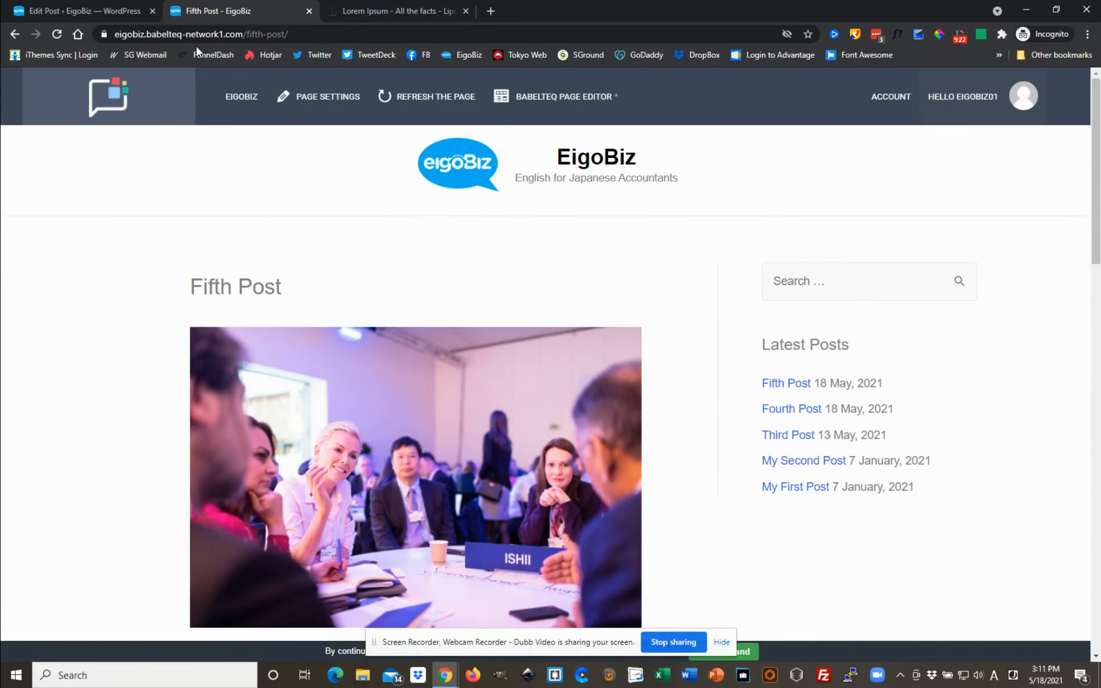
Return to the WordPress admin area and open the Menus page under Appearance.
{"action": "left_click", "coordinate": [86, 15]}
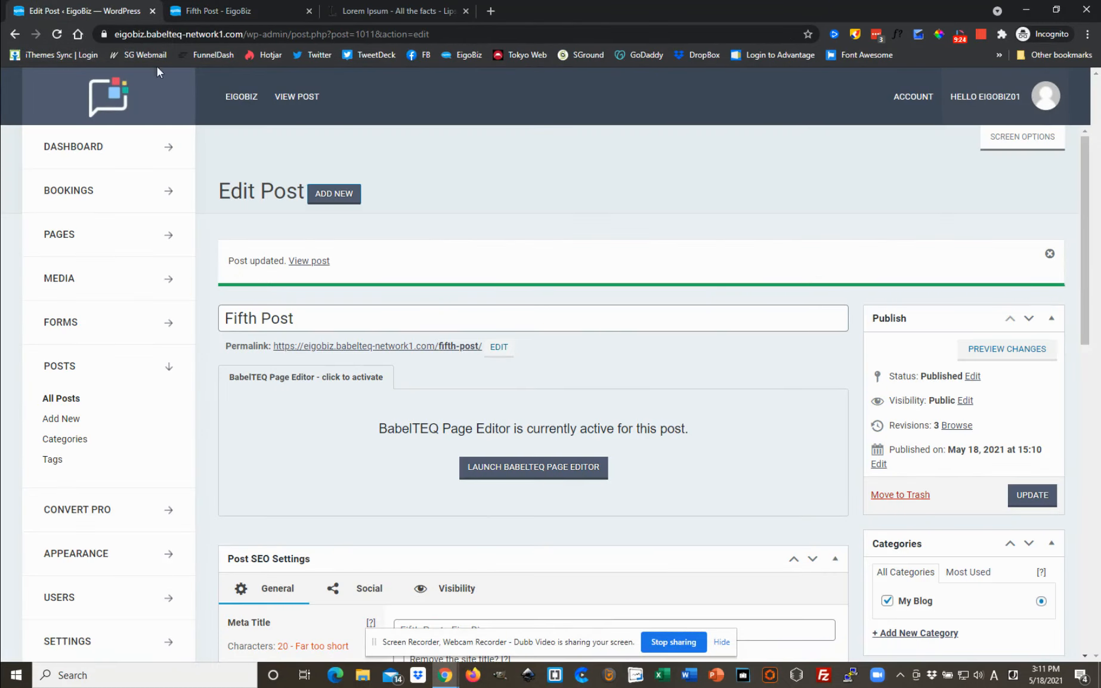
{"action": "scroll", "coordinate": [708, 238], "scroll_direction": "down", "scroll_amount": 3}
{"action": "left_click", "coordinate": [76, 553]}
{"action": "left_click", "coordinate": [58, 507]}
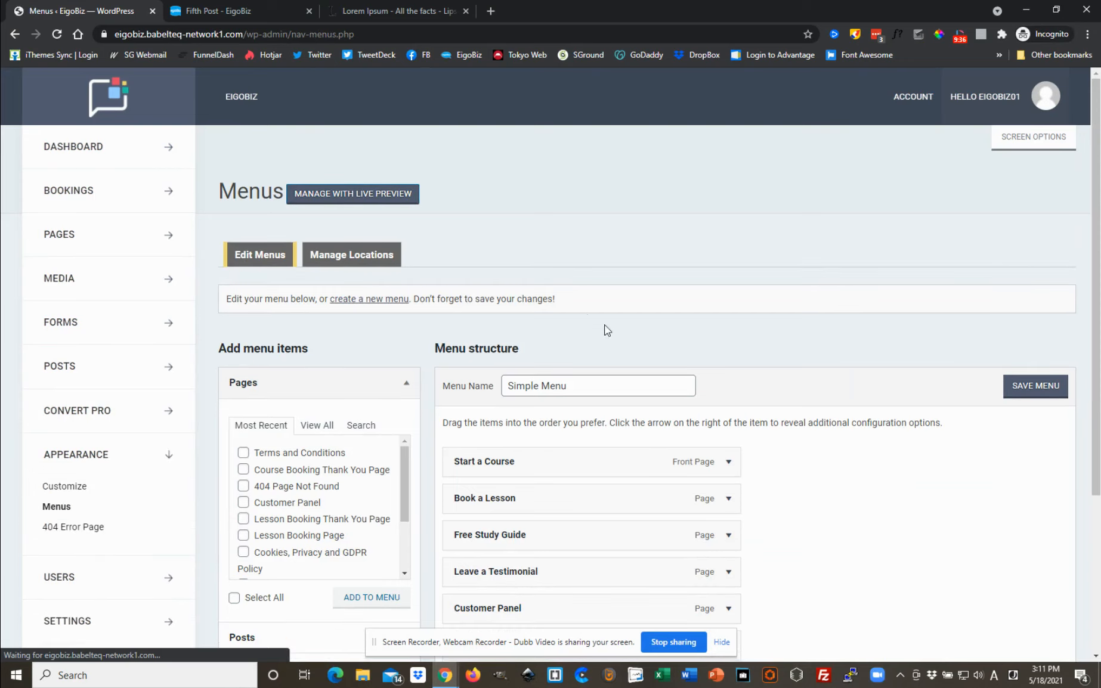
Examine the Simple Menu structure and expand the My Blog category item to view its settings.
{"action": "scroll", "coordinate": [887, 393], "scroll_direction": "down", "scroll_amount": 2}
{"action": "scroll", "coordinate": [886, 391], "scroll_direction": "down", "scroll_amount": 3}
{"action": "scroll", "coordinate": [880, 397], "scroll_direction": "up", "scroll_amount": 2}
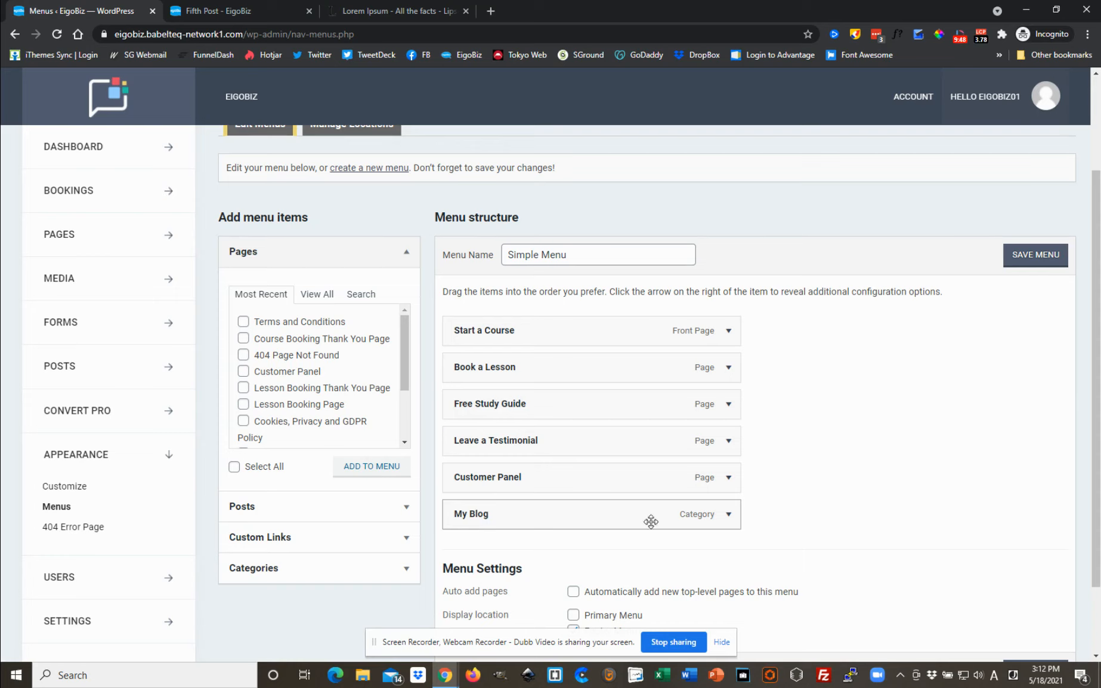
{"action": "left_click", "coordinate": [727, 516]}
{"action": "scroll", "coordinate": [860, 504], "scroll_direction": "down", "scroll_amount": 2}
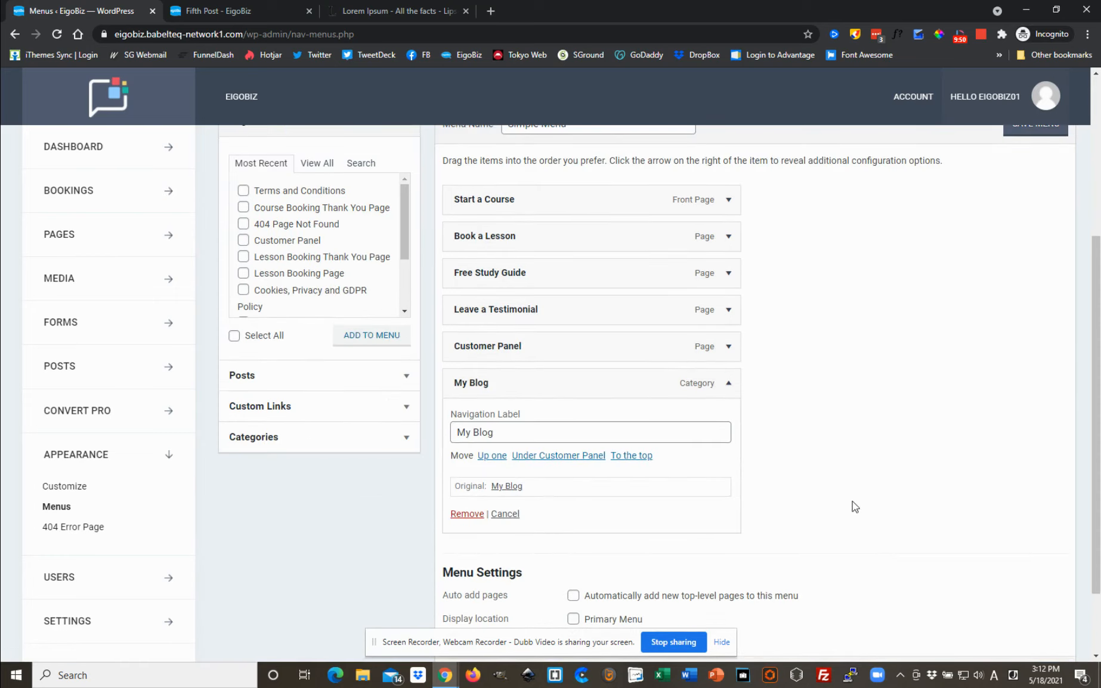